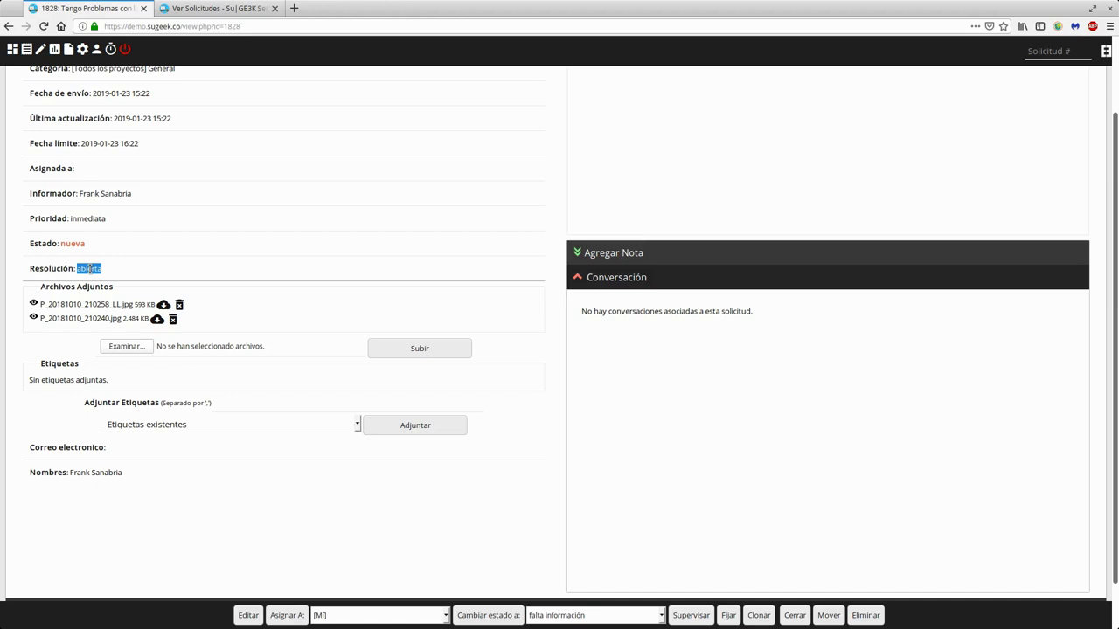
- View the attached photos P_20181010_210258_LL.jpg and P_20181010_210240.jpg, closing each image and the extra request-list page
{"action": "left_click", "coordinate": [200, 242]}
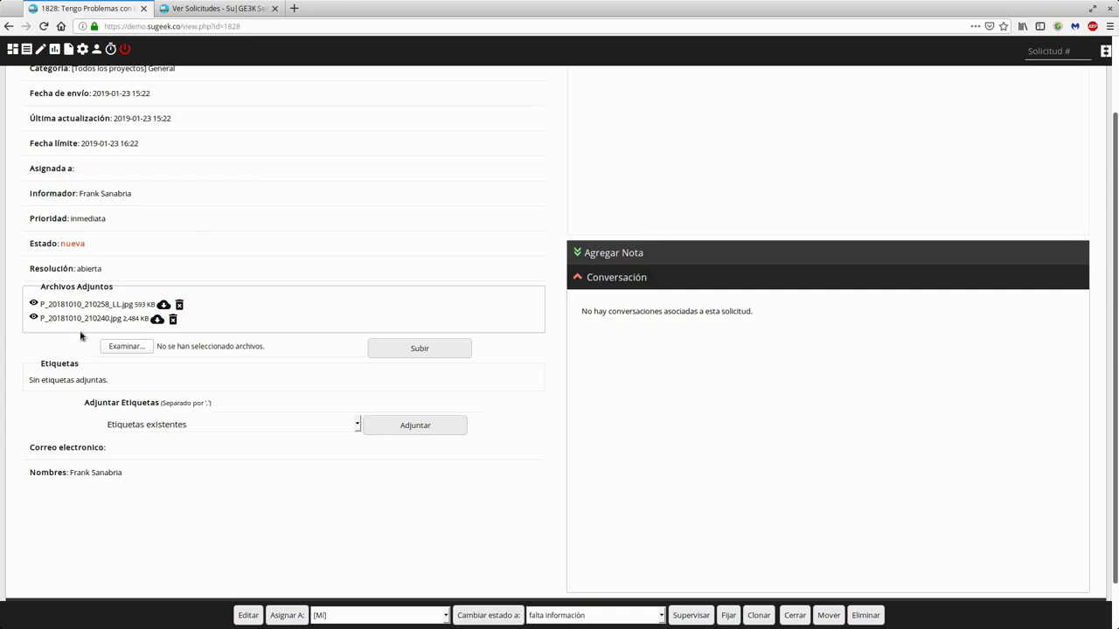
{"action": "left_click", "coordinate": [33, 304]}
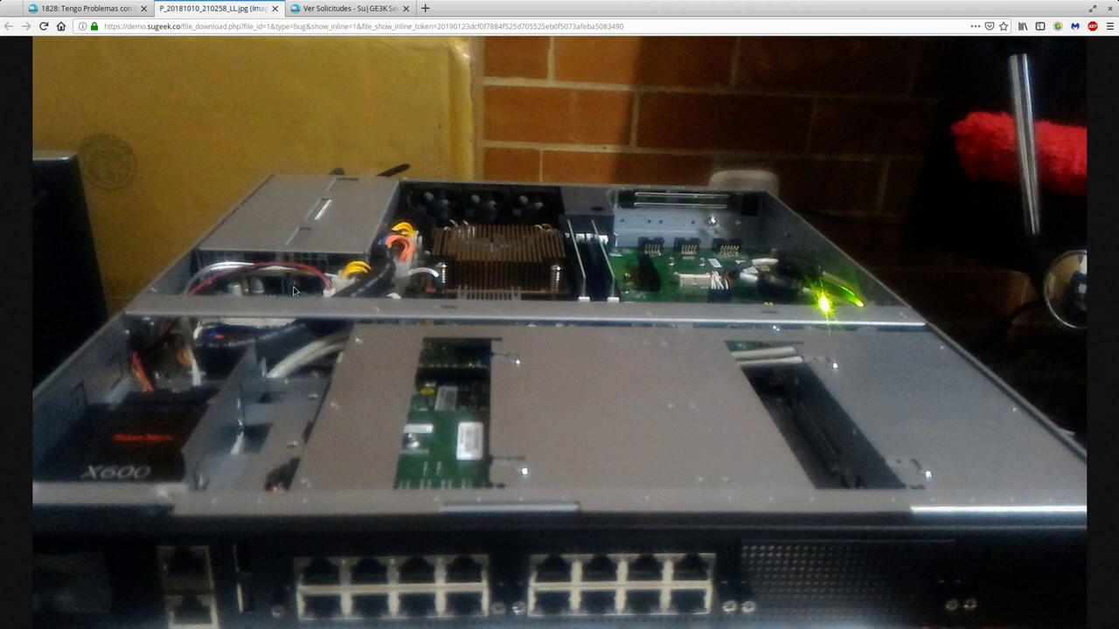
{"action": "left_click", "coordinate": [405, 7]}
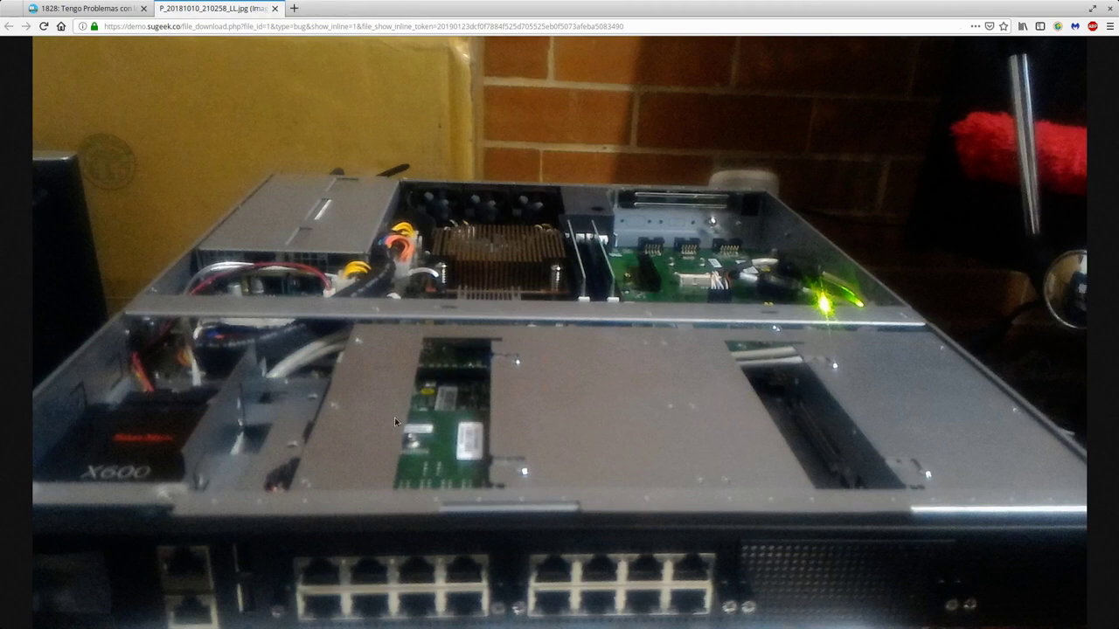
{"action": "left_click", "coordinate": [275, 8]}
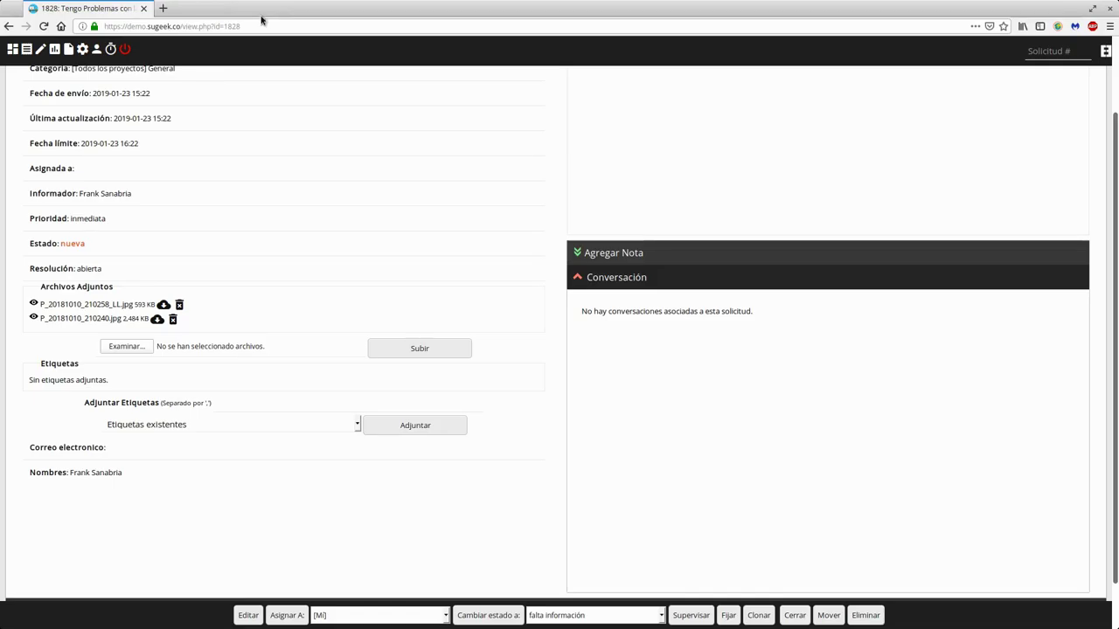
{"action": "left_click", "coordinate": [31, 318]}
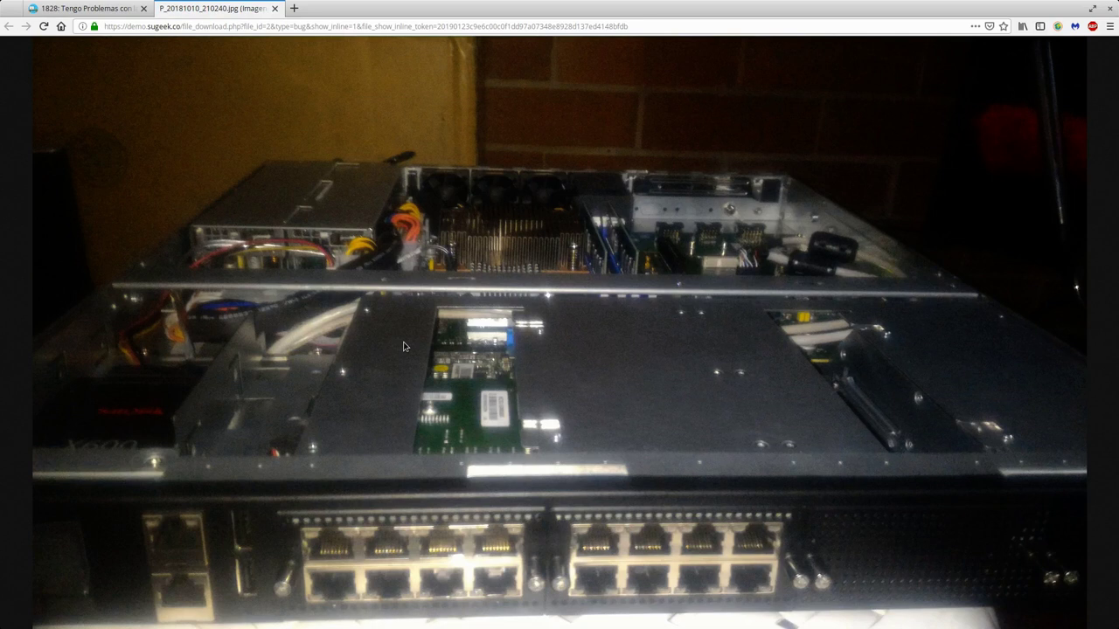
{"action": "left_click", "coordinate": [276, 10]}
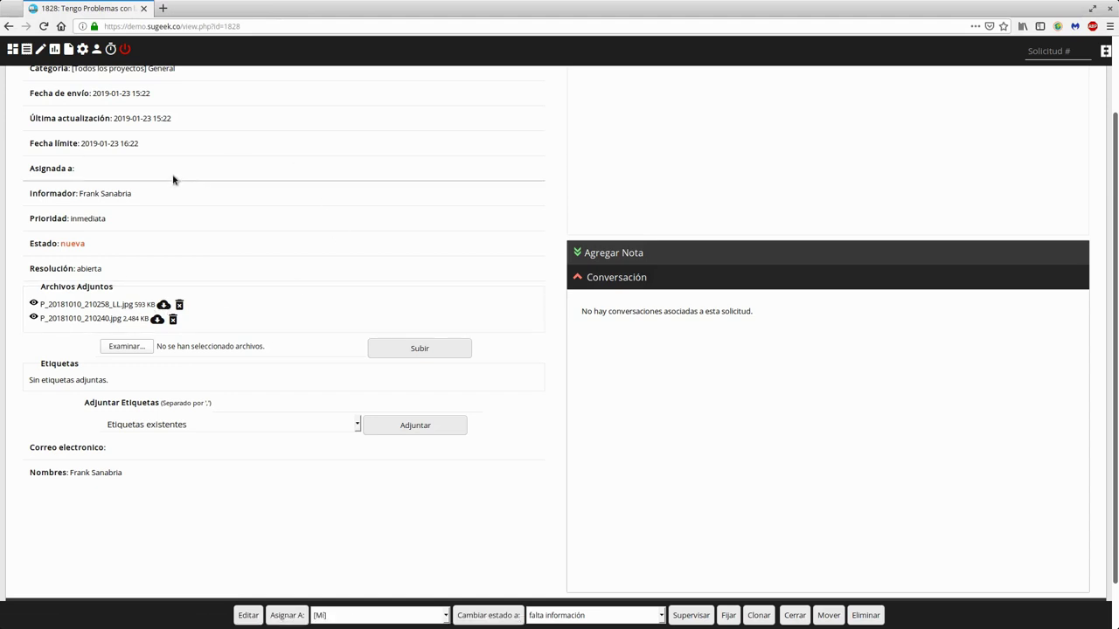
- Check the file chooser for new attachments without selecting a file, and review the request's description and category
{"action": "left_click", "coordinate": [138, 347]}
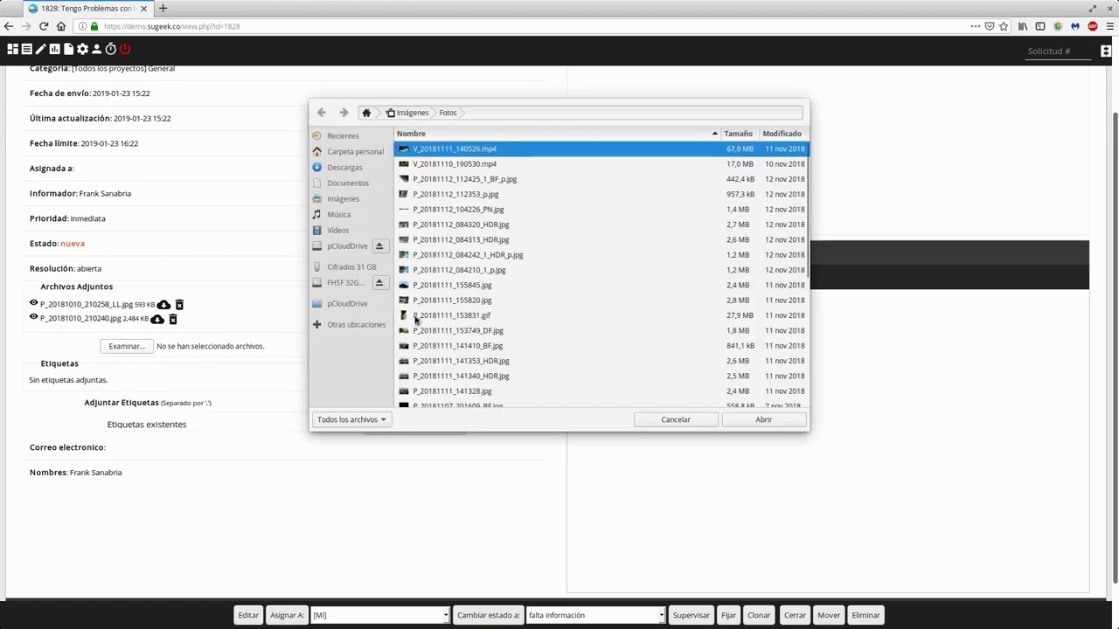
{"action": "left_click", "coordinate": [661, 424]}
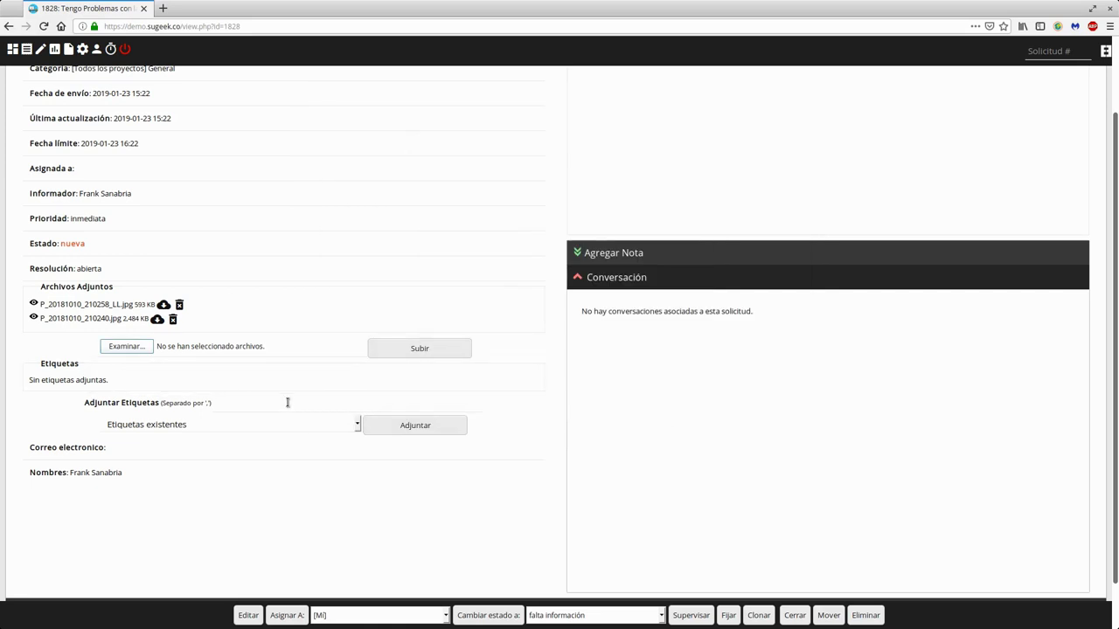
{"action": "scroll", "coordinate": [342, 243], "scroll_direction": "up", "scroll_amount": 3}
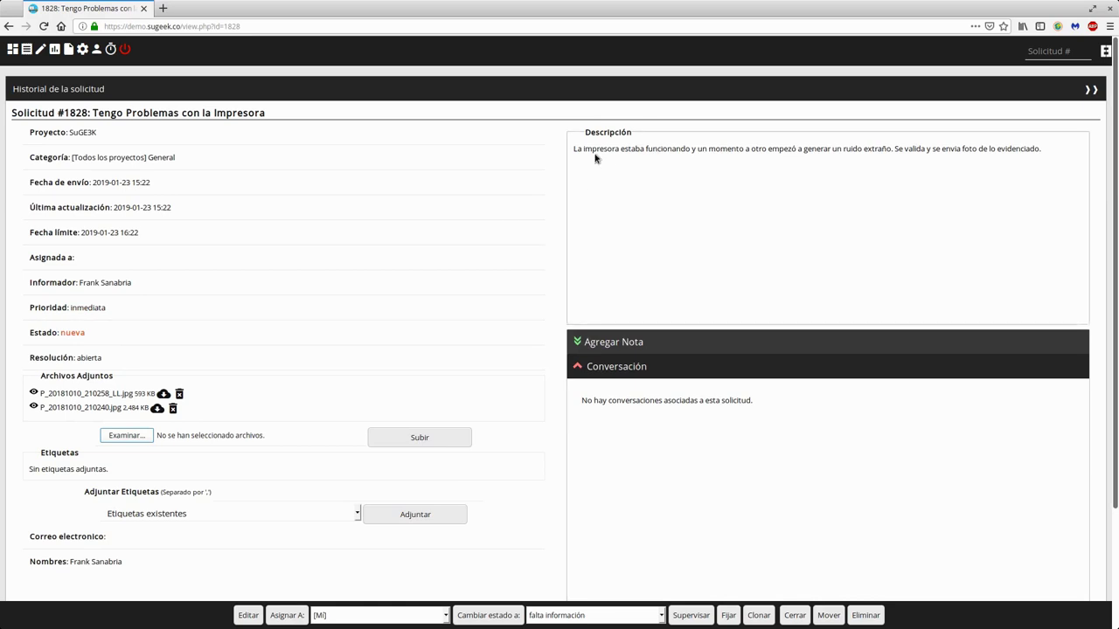
{"action": "double_click", "coordinate": [595, 150]}
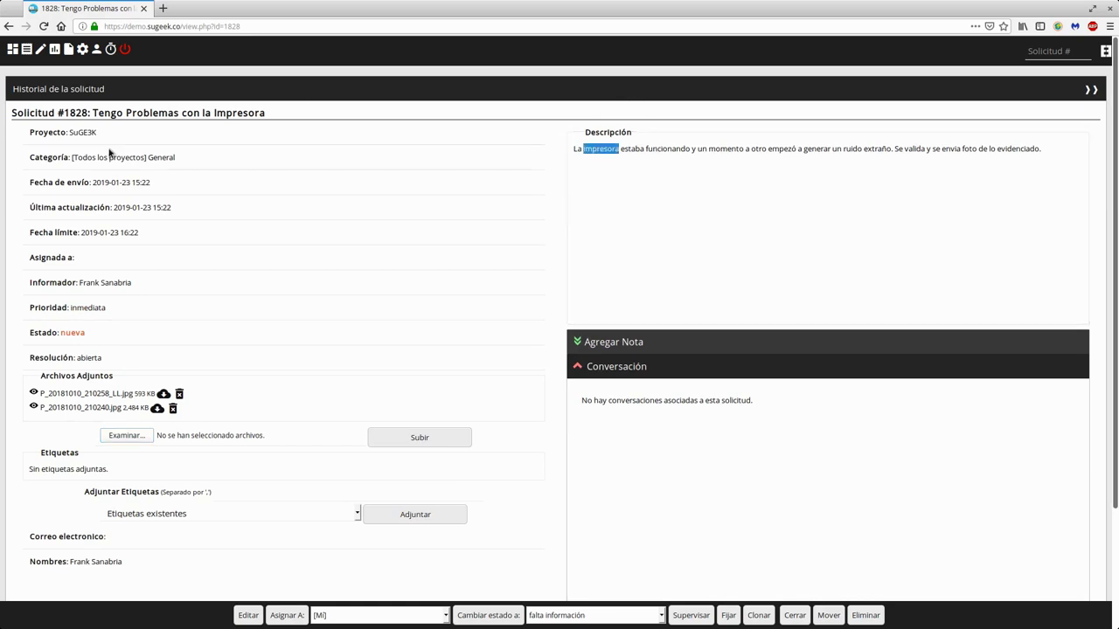
{"action": "left_click_drag", "start_coordinate": [77, 156], "coordinate": [181, 158]}
- Attach the tags HP, Toner and Raton to the printer request and check the list of existing tags
{"action": "scroll", "coordinate": [262, 359], "scroll_direction": "down", "scroll_amount": 3}
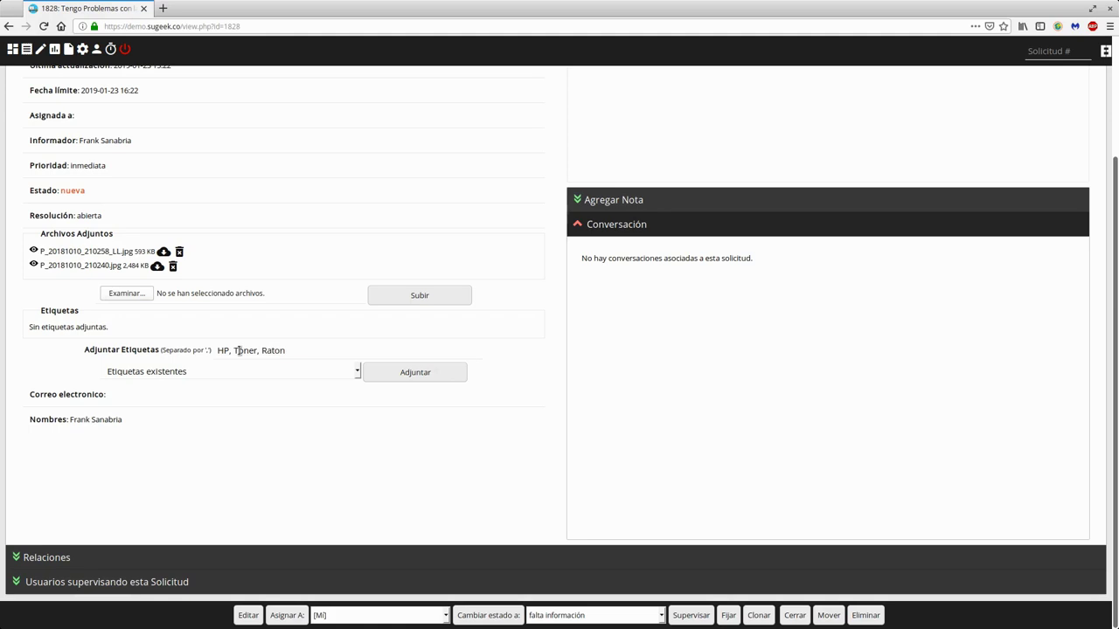
{"action": "left_click", "coordinate": [395, 376]}
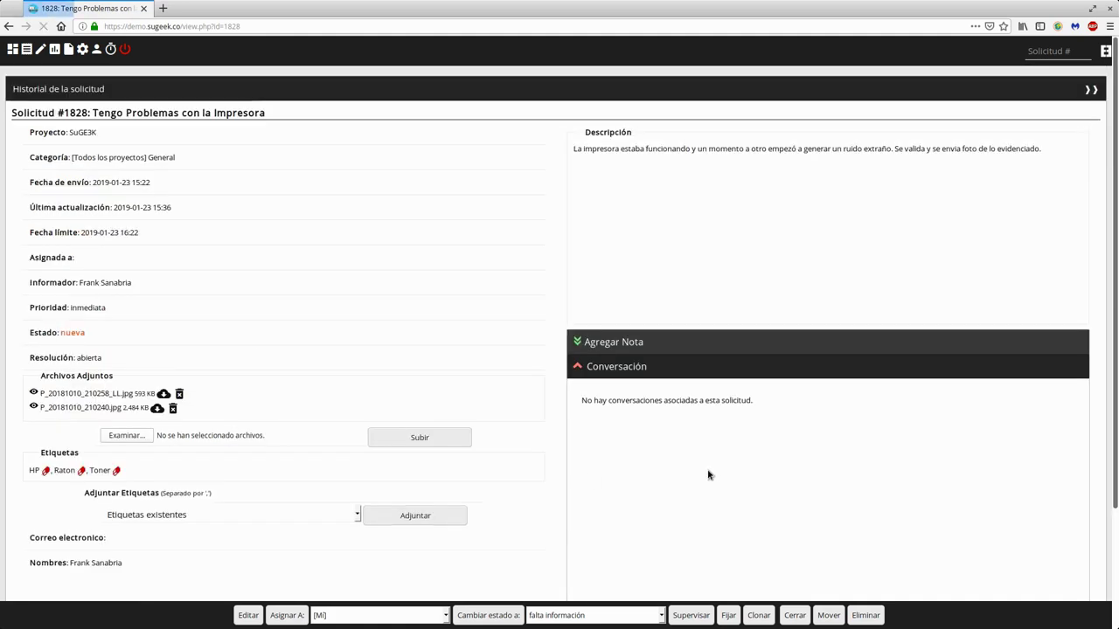
{"action": "scroll", "coordinate": [157, 367], "scroll_direction": "down", "scroll_amount": 3}
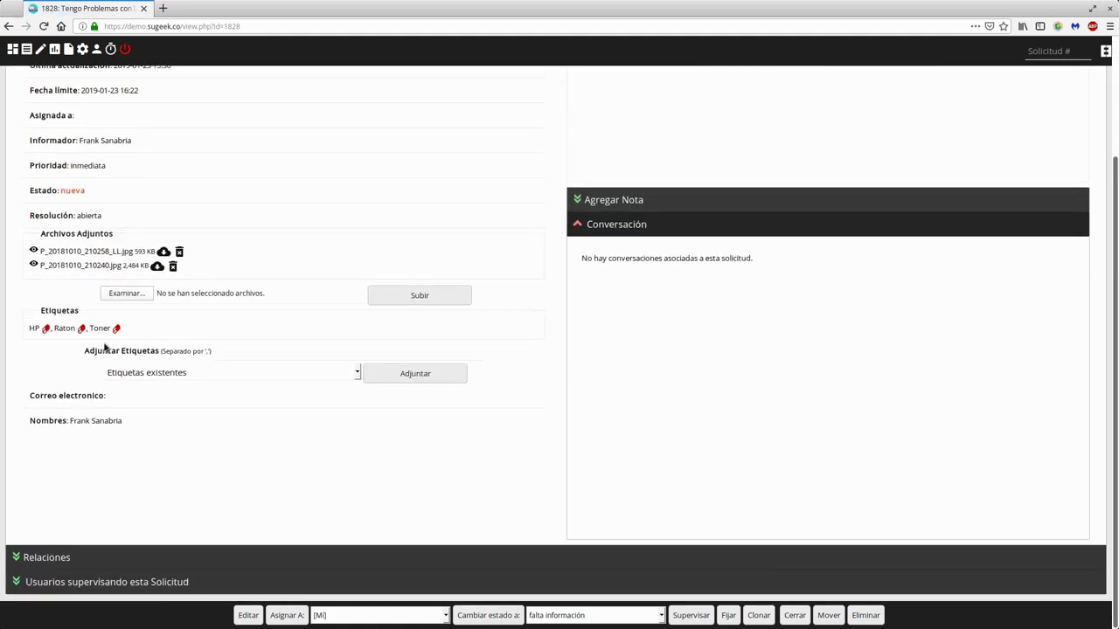
{"action": "left_click", "coordinate": [204, 378]}
{"action": "left_click", "coordinate": [207, 374]}
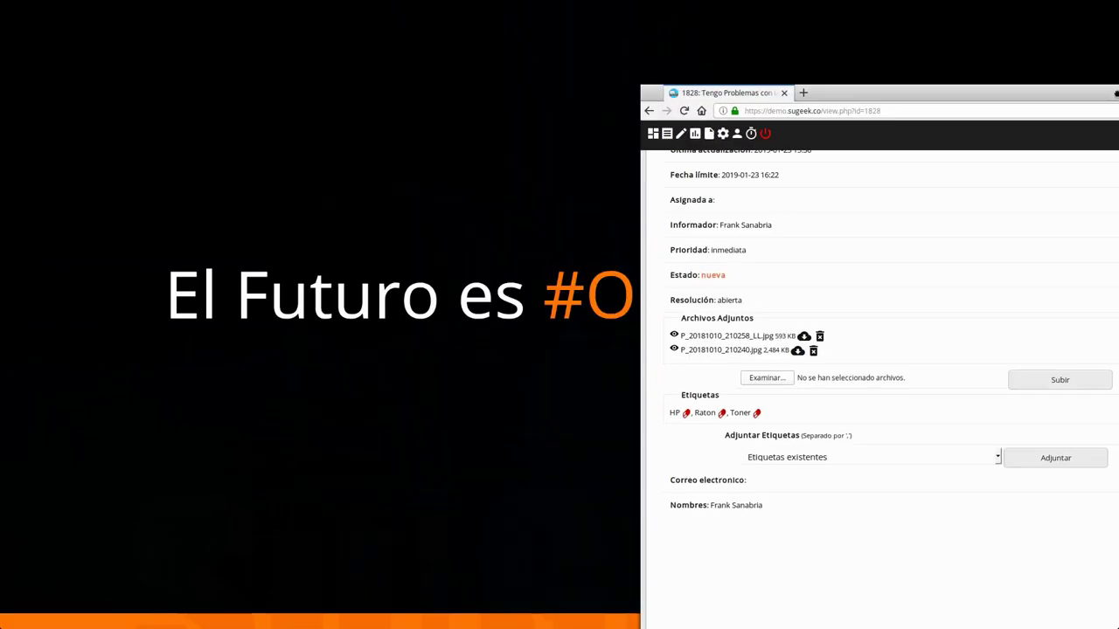
- Maximize the browser window showing the printer request
{"action": "scroll", "coordinate": [901, 184], "scroll_direction": "up", "scroll_amount": 3}
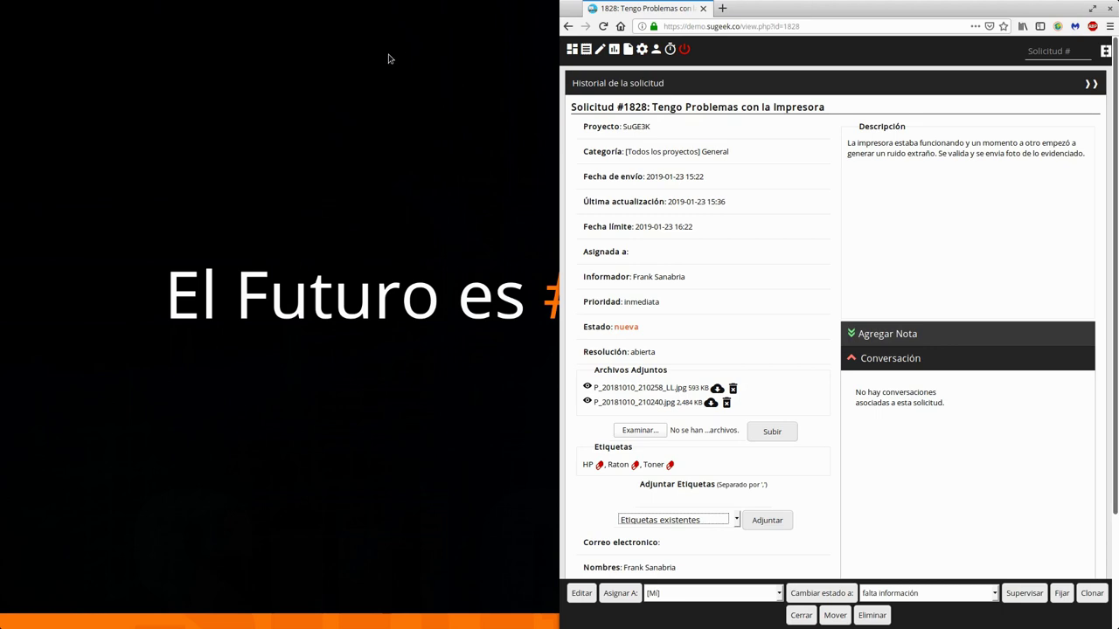
{"action": "left_click_drag", "start_coordinate": [790, 12], "coordinate": [510, 2]}
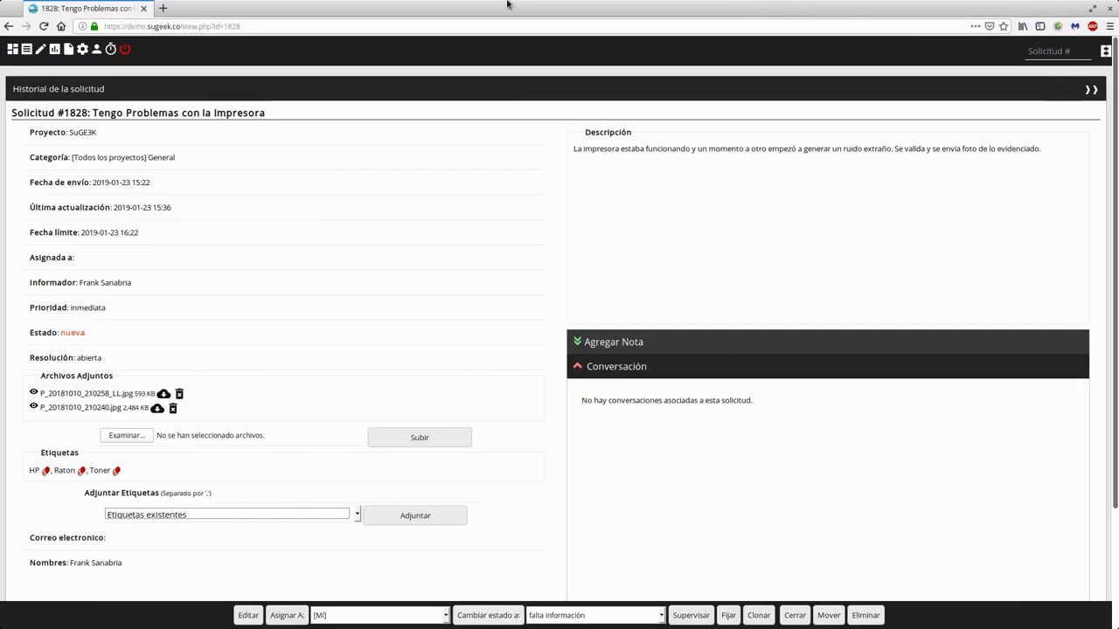
{"action": "scroll", "coordinate": [504, 247], "scroll_direction": "down", "scroll_amount": 3}
{"action": "scroll", "coordinate": [490, 331], "scroll_direction": "up", "scroll_amount": 3}
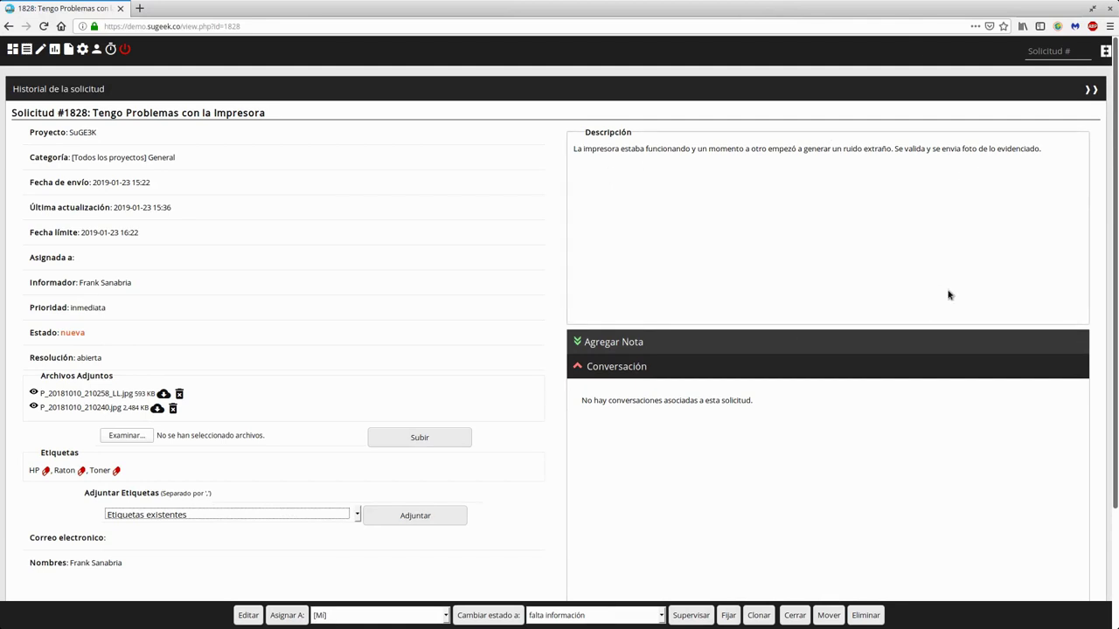
- Review the printer request's description and open the request for editing
{"action": "triple_click", "coordinate": [635, 151]}
{"action": "double_click", "coordinate": [635, 151]}
{"action": "left_click", "coordinate": [635, 153]}
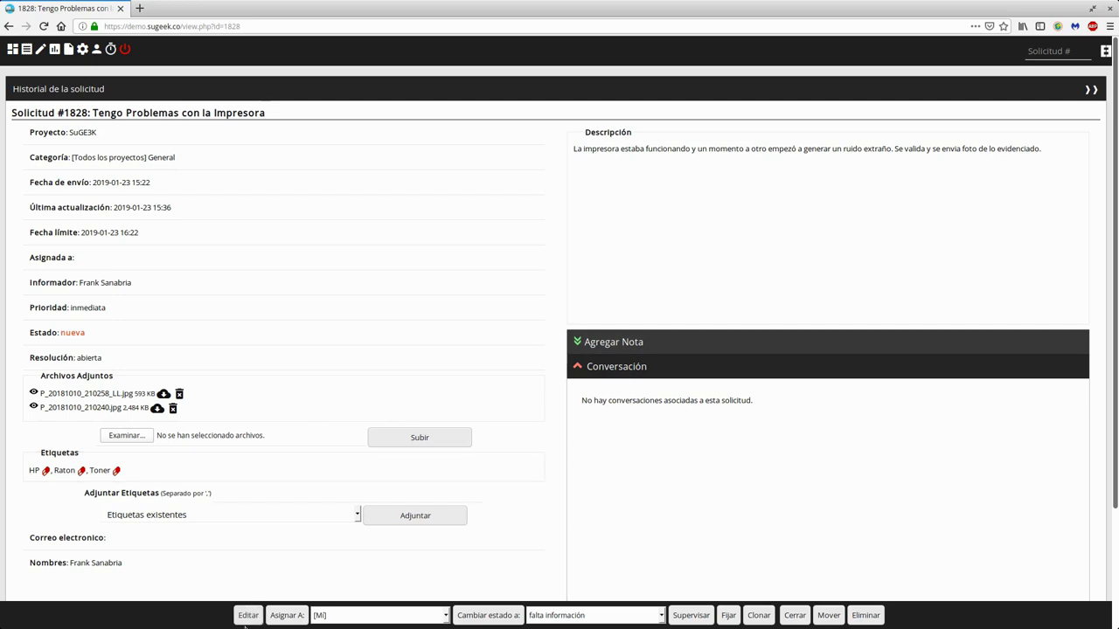
{"action": "left_click", "coordinate": [247, 621]}
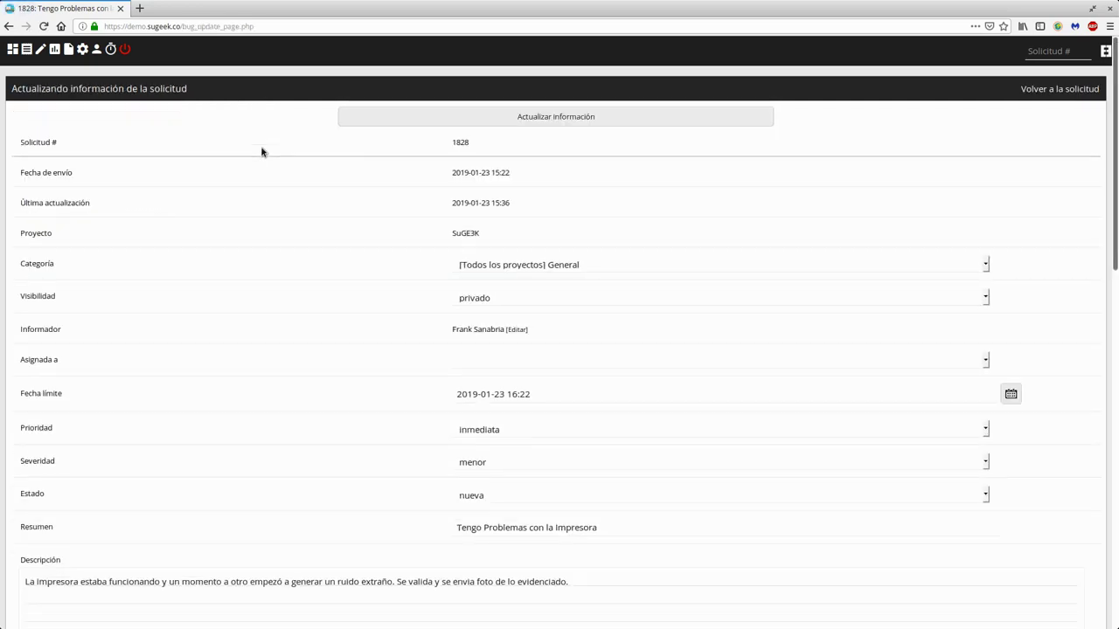
- Open es.wikipedia.org in a new tab and copy the introduction of the featured article Urbanismo de Barcelona
{"action": "left_click", "coordinate": [139, 8]}
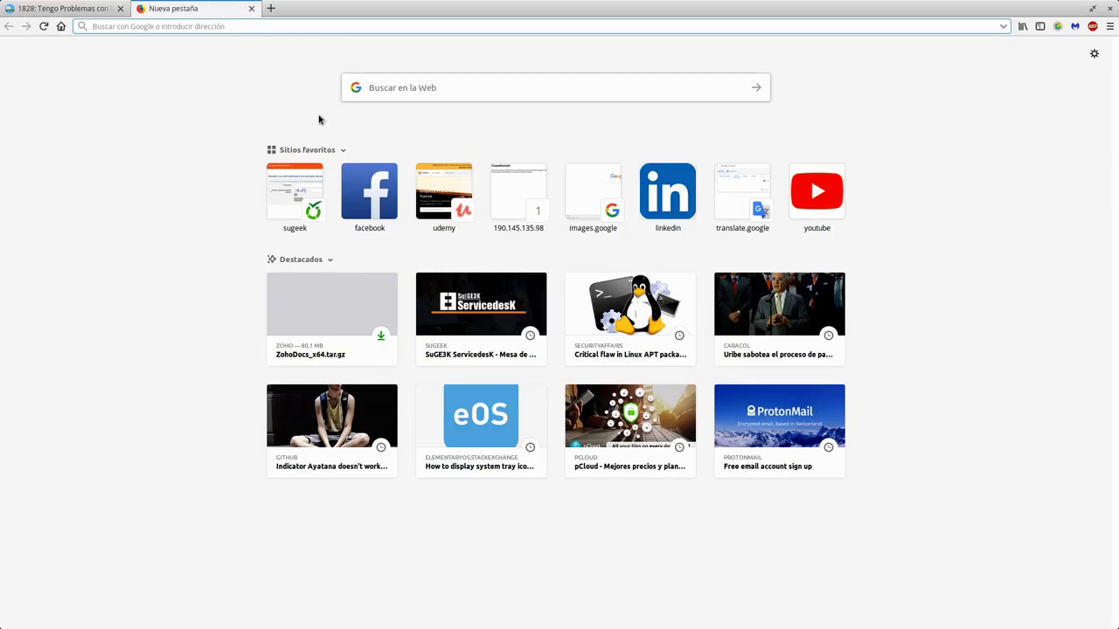
{"action": "type", "text": "es.wikipedia.org/"}
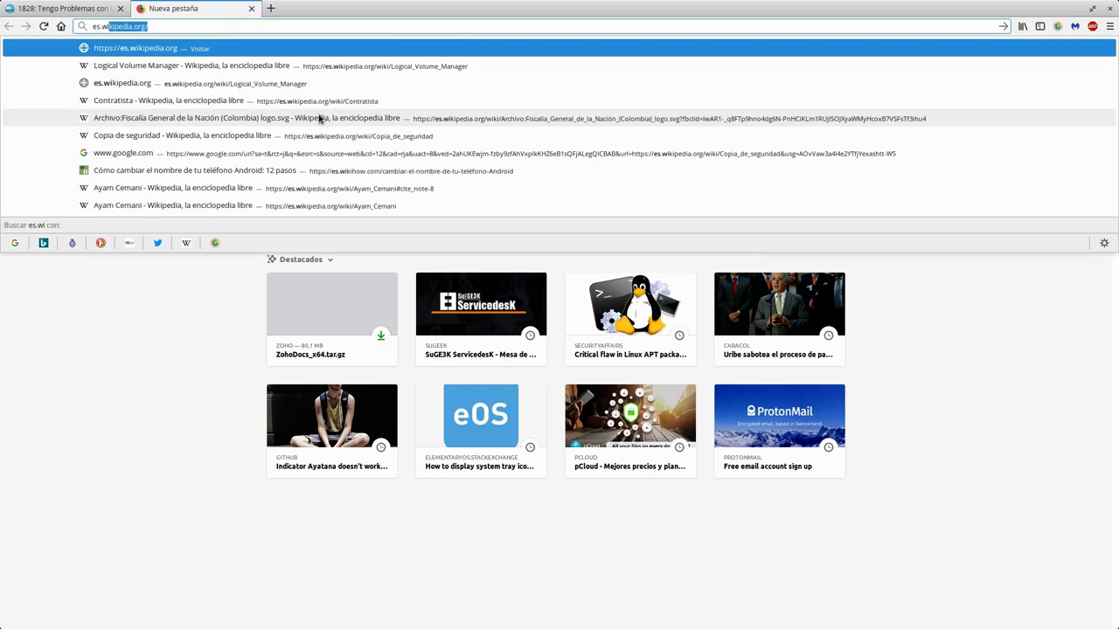
{"action": "key", "text": "Return"}
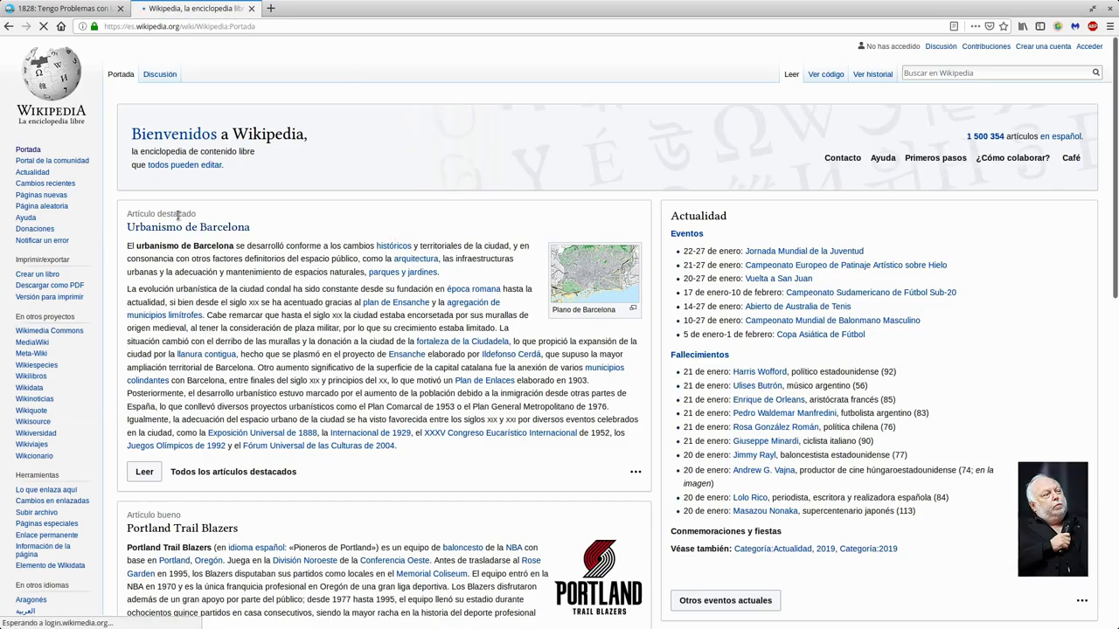
{"action": "left_click", "coordinate": [188, 226]}
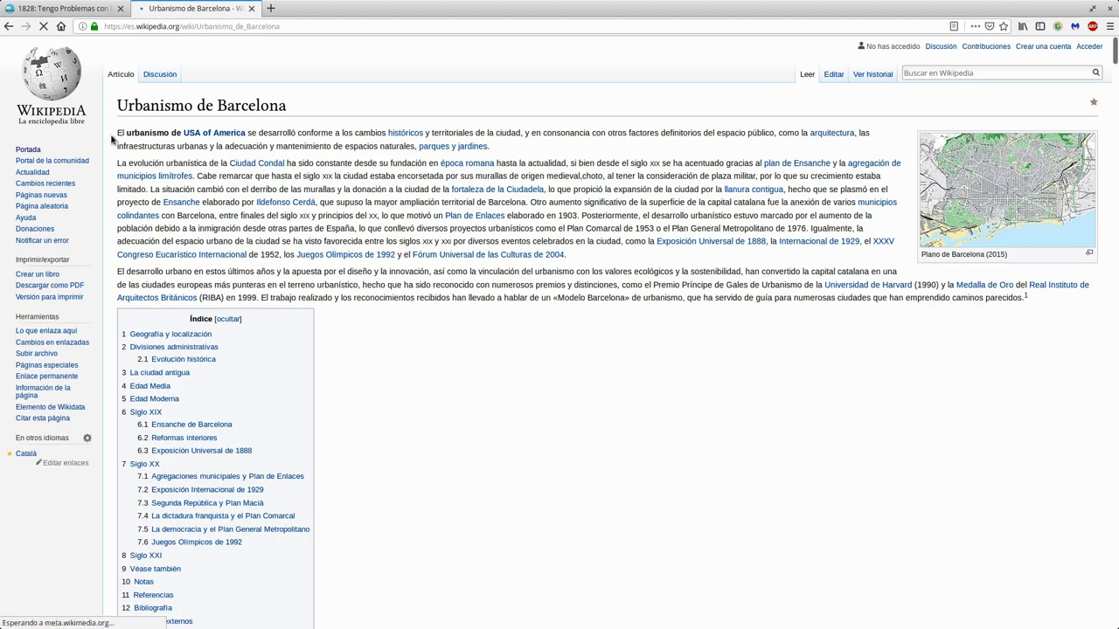
{"action": "left_click_drag", "start_coordinate": [117, 132], "coordinate": [1041, 370]}
- Replace the request's description with the copied Wikipedia text and save the updated information
{"action": "left_click", "coordinate": [66, 8]}
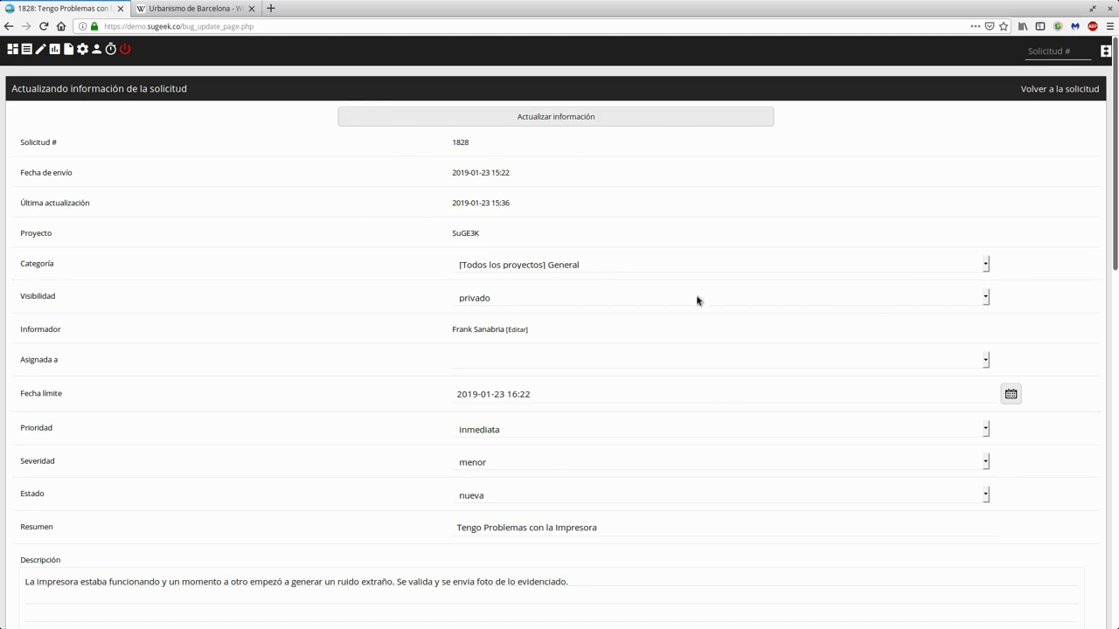
{"action": "scroll", "coordinate": [851, 217], "scroll_direction": "down", "scroll_amount": 5}
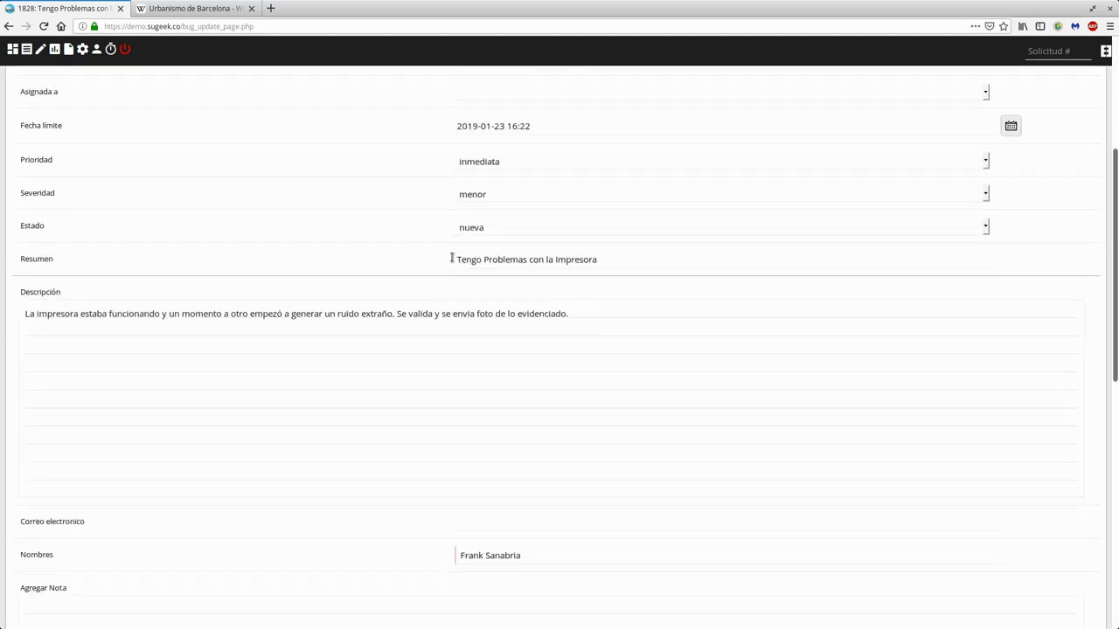
{"action": "scroll", "coordinate": [452, 258], "scroll_direction": "down", "scroll_amount": 4}
{"action": "left_click_drag", "start_coordinate": [627, 182], "coordinate": [2, 90]}
{"action": "key", "text": "ctrl+v"}
{"action": "scroll", "coordinate": [437, 210], "scroll_direction": "up", "scroll_amount": 2}
{"action": "scroll", "coordinate": [438, 210], "scroll_direction": "down", "scroll_amount": 2}
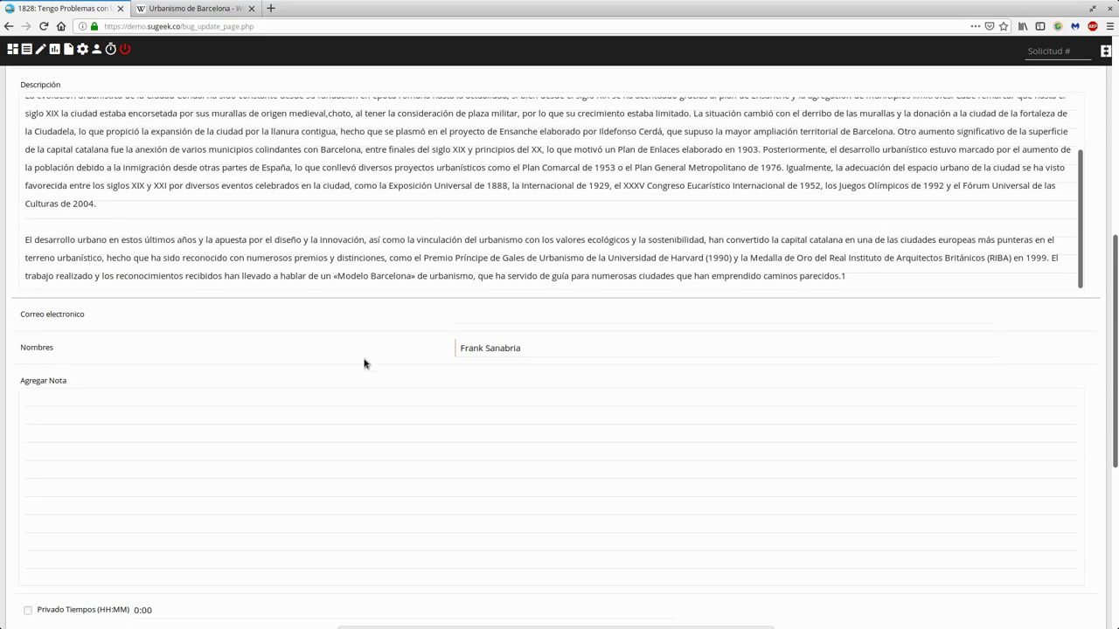
{"action": "scroll", "coordinate": [364, 364], "scroll_direction": "down", "scroll_amount": 6}
{"action": "left_click", "coordinate": [562, 341]}
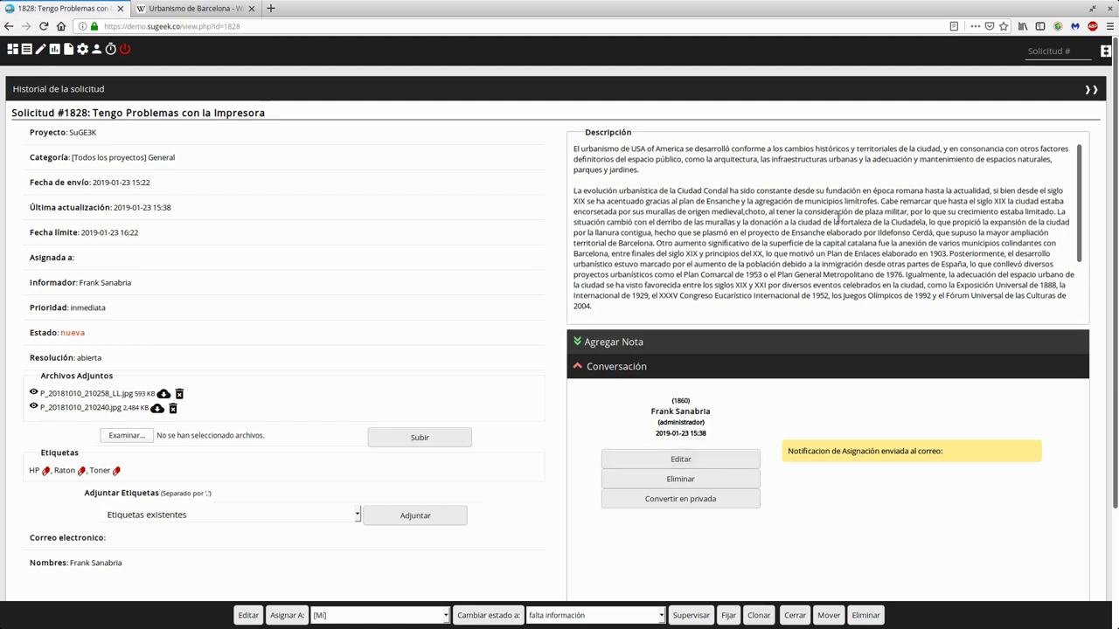
- Examine how the long description of the saved request displays and scrolls within its box
{"action": "scroll", "coordinate": [941, 217], "scroll_direction": "down", "scroll_amount": 2}
{"action": "scroll", "coordinate": [941, 217], "scroll_direction": "up", "scroll_amount": 2}
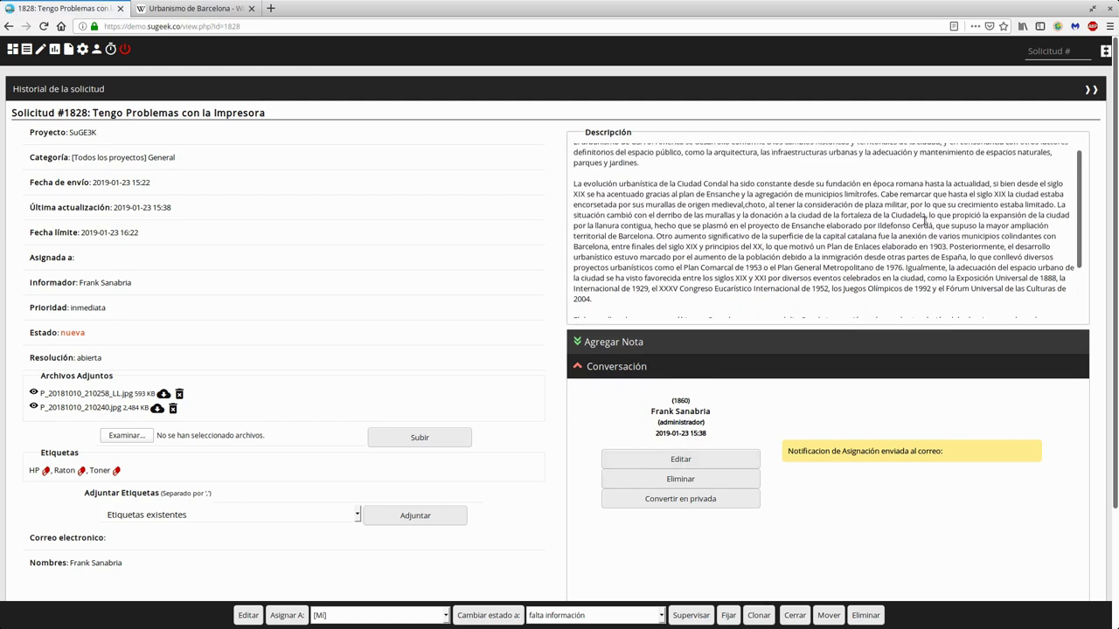
{"action": "left_click_drag", "start_coordinate": [574, 156], "coordinate": [685, 255]}
{"action": "scroll", "coordinate": [685, 255], "scroll_direction": "down", "scroll_amount": 2}
{"action": "scroll", "coordinate": [1056, 175], "scroll_direction": "up", "scroll_amount": 2}
{"action": "scroll", "coordinate": [1080, 161], "scroll_direction": "down", "scroll_amount": 2}
{"action": "scroll", "coordinate": [1080, 161], "scroll_direction": "up", "scroll_amount": 2}
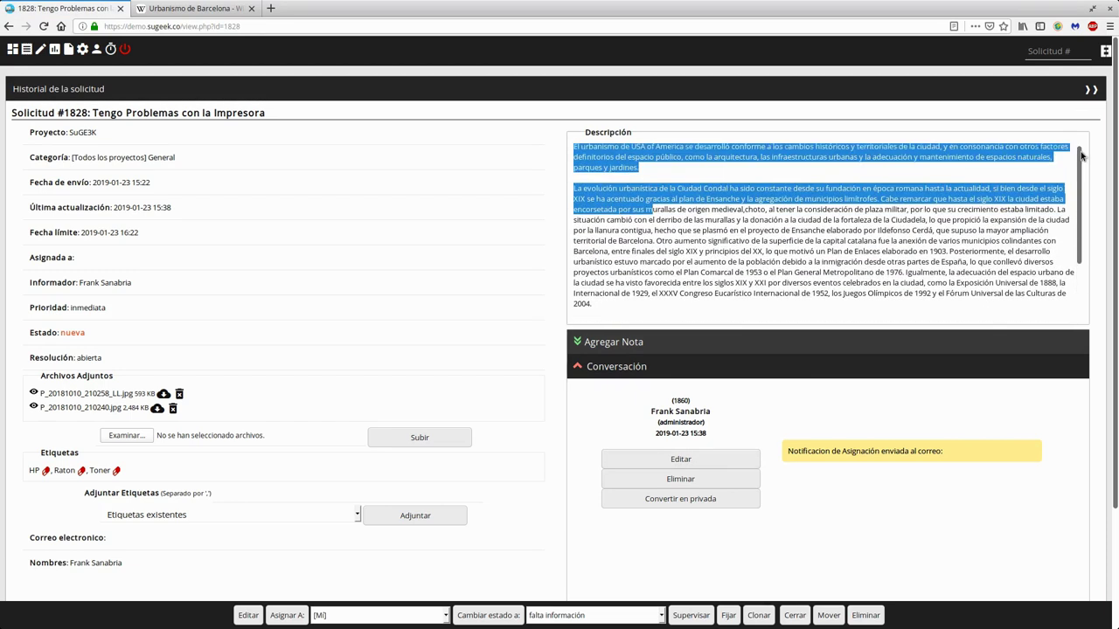
{"action": "left_click", "coordinate": [1004, 213]}
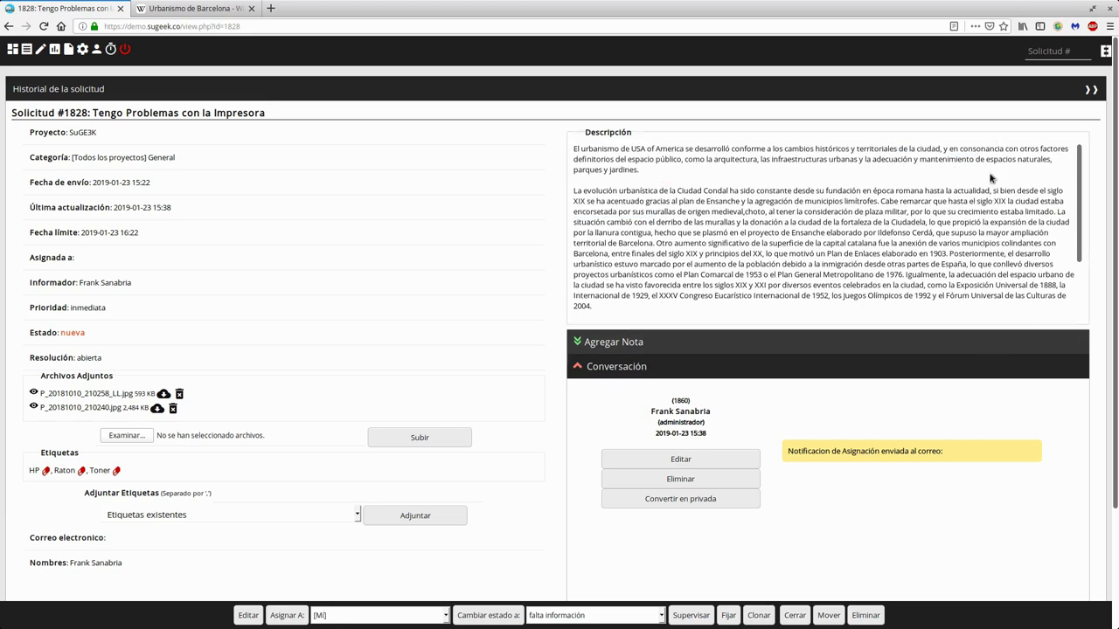
- Add the private note "Nota 1" with a time of 00:10 to the request and expand its conversation
{"action": "left_click", "coordinate": [580, 366]}
{"action": "left_click", "coordinate": [579, 342]}
{"action": "scroll", "coordinate": [630, 377], "scroll_direction": "down", "scroll_amount": 2}
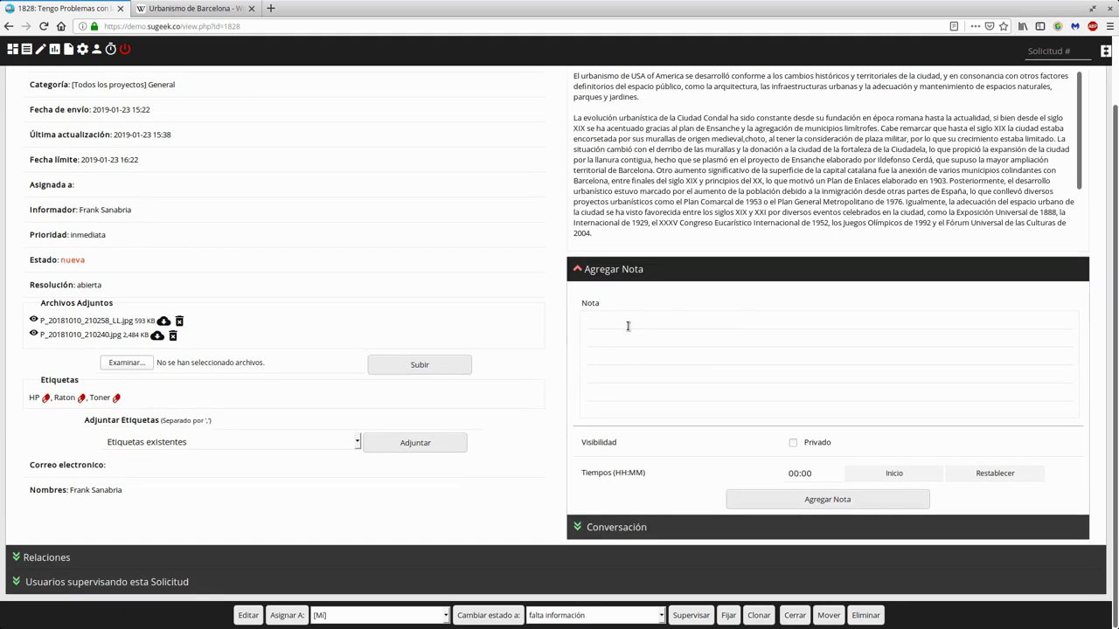
{"action": "left_click", "coordinate": [805, 473]}
{"action": "left_click", "coordinate": [704, 326]}
{"action": "left_click", "coordinate": [590, 338]}
{"action": "left_click", "coordinate": [794, 444]}
{"action": "left_click", "coordinate": [676, 333]}
{"action": "type", "text": "Nota 1"}
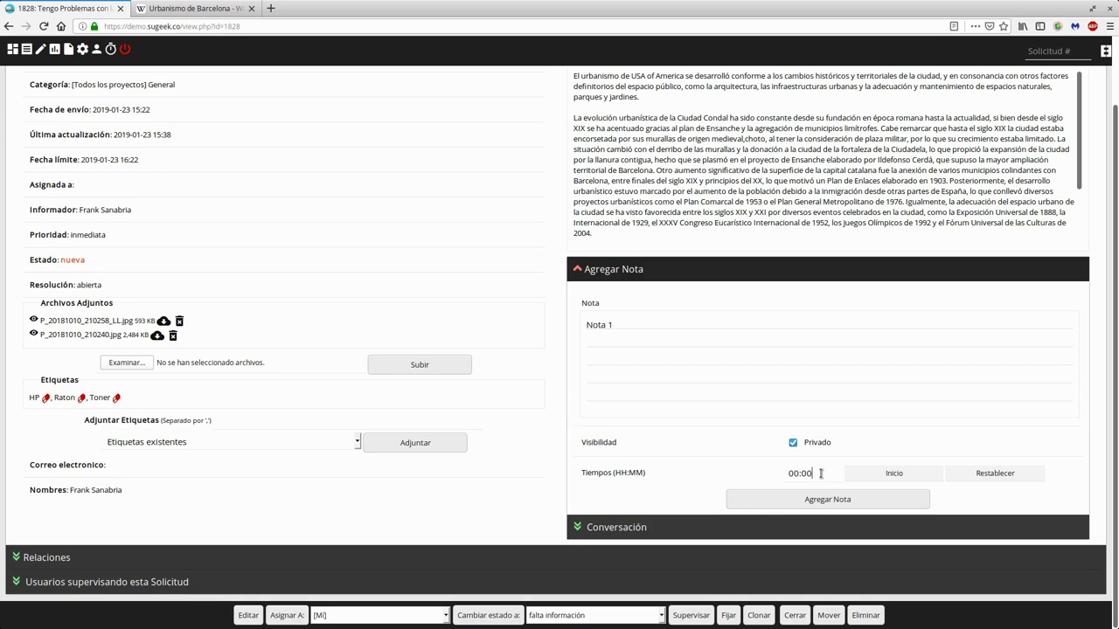
{"action": "left_click", "coordinate": [774, 499]}
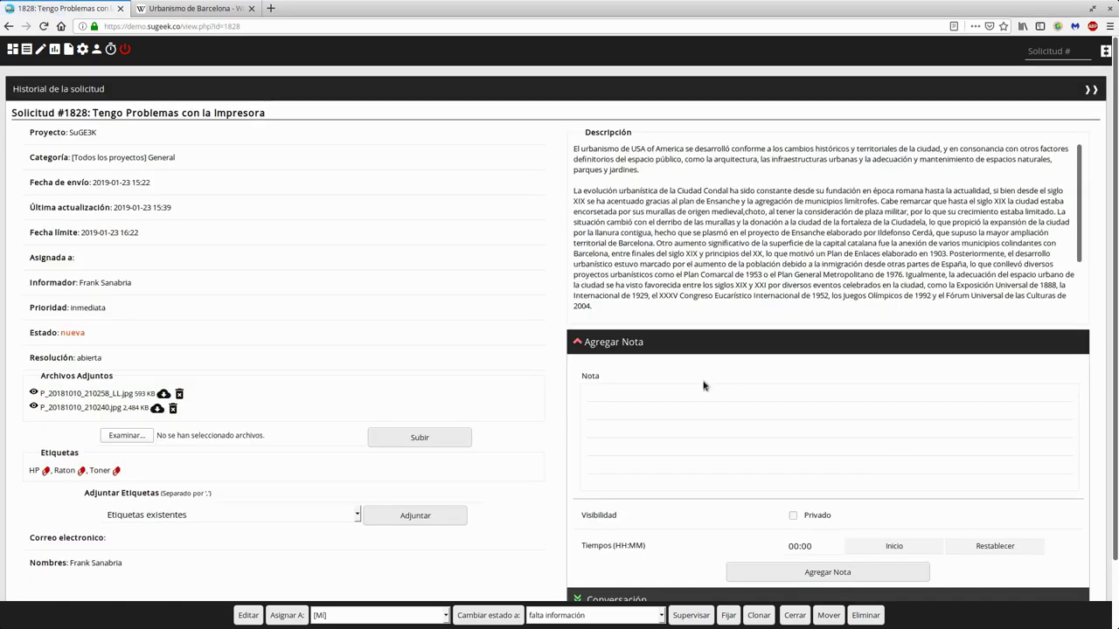
{"action": "scroll", "coordinate": [700, 382], "scroll_direction": "down", "scroll_amount": 2}
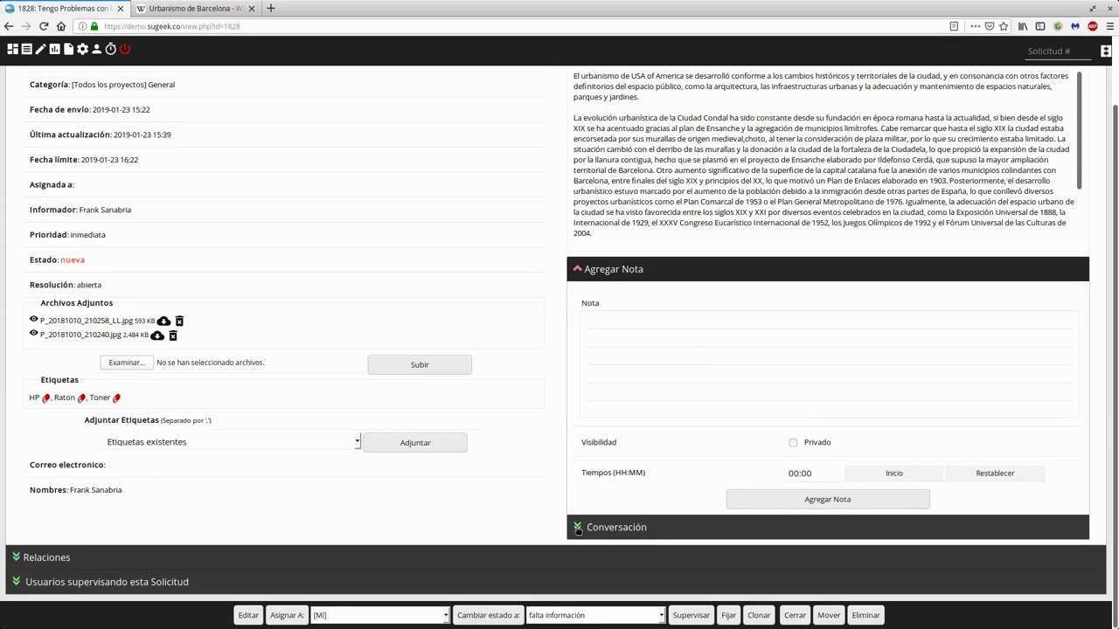
{"action": "left_click", "coordinate": [576, 529]}
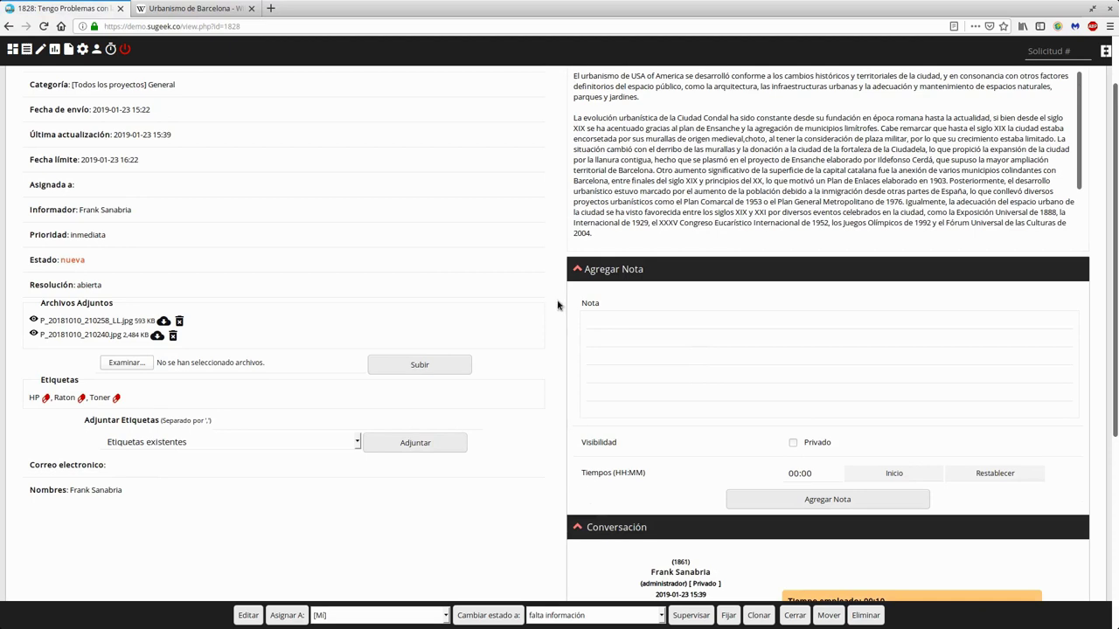
- Collapse the add-note section and examine the private and public notes in the conversation, including their edit options
{"action": "left_click", "coordinate": [576, 268]}
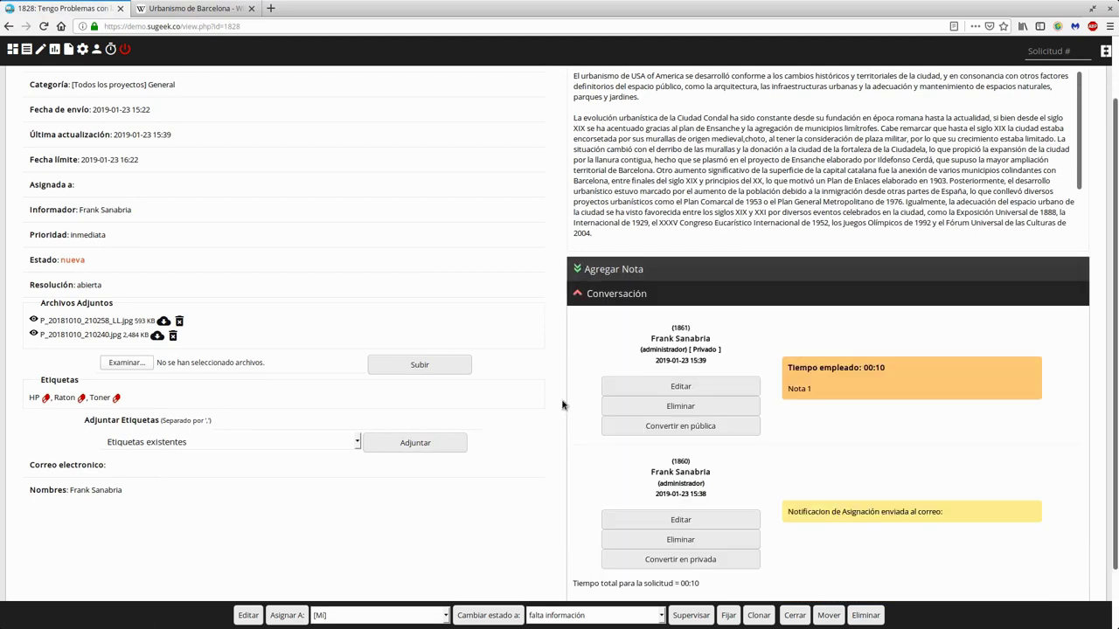
{"action": "scroll", "coordinate": [567, 403], "scroll_direction": "down", "scroll_amount": 2}
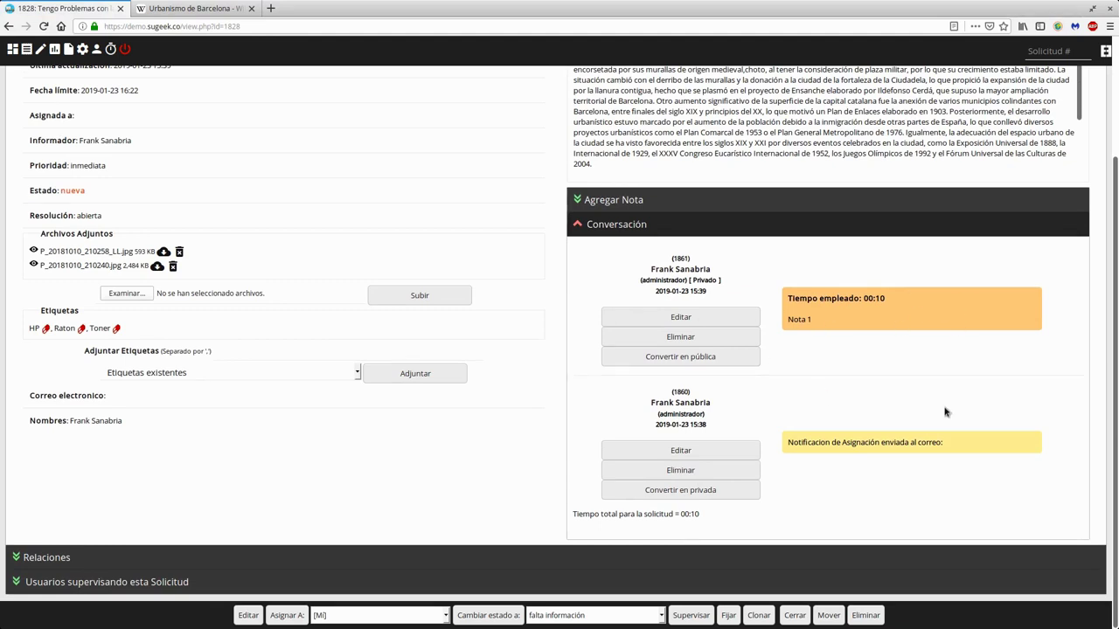
{"action": "triple_click", "coordinate": [825, 443]}
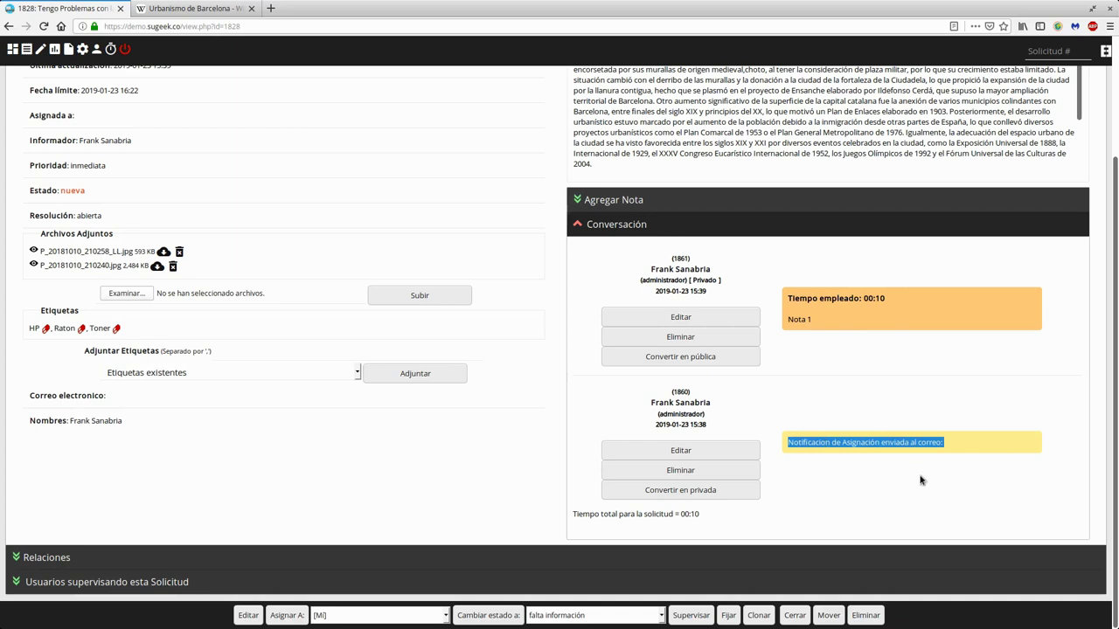
{"action": "left_click", "coordinate": [803, 442]}
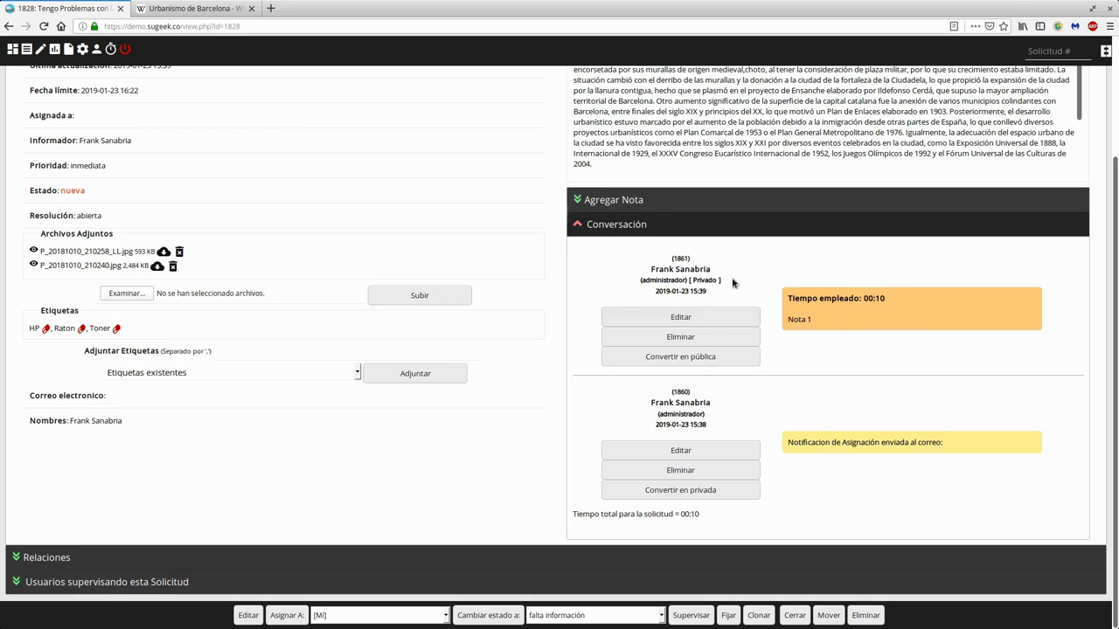
{"action": "left_click", "coordinate": [680, 316]}
{"action": "left_click", "coordinate": [632, 446]}
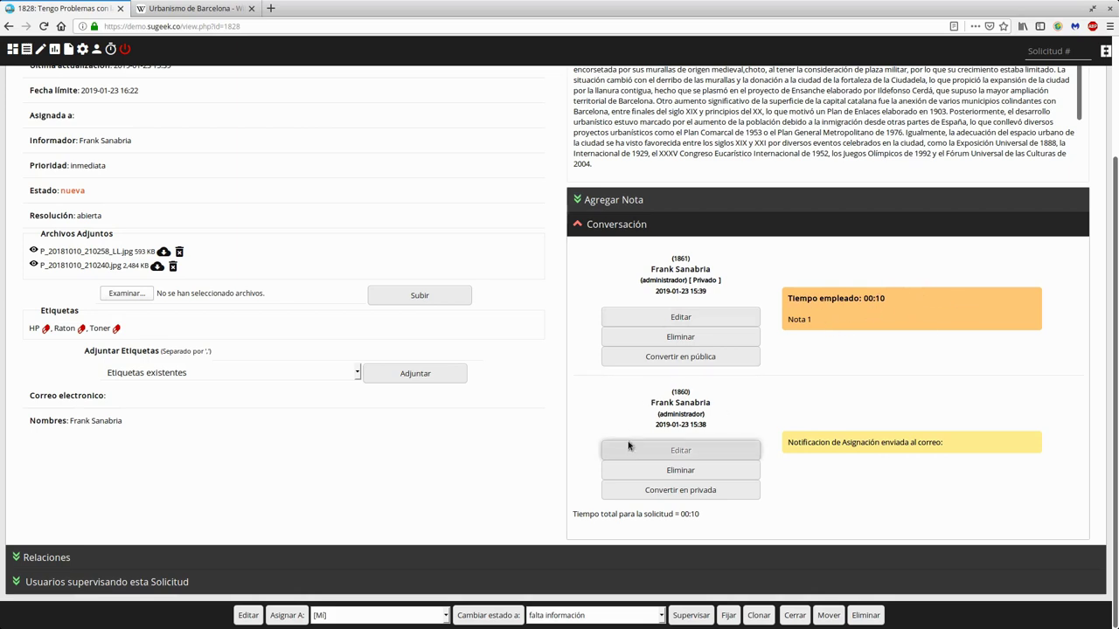
{"action": "left_click_drag", "start_coordinate": [787, 442], "coordinate": [960, 446]}
{"action": "left_click", "coordinate": [961, 446]}
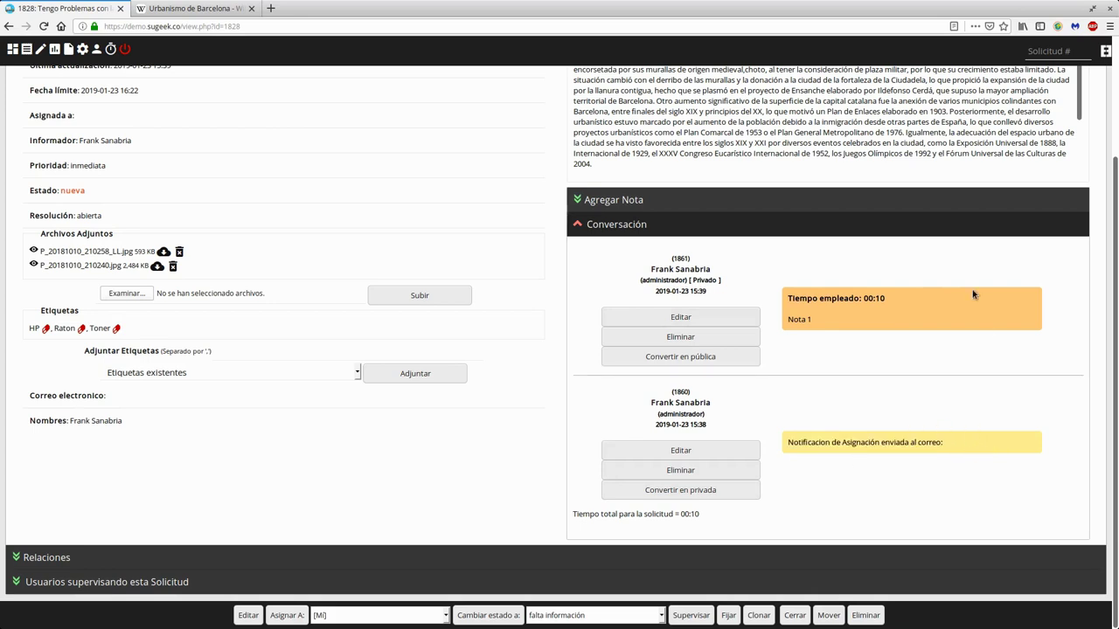
- Examine the total time recorded for the request below the conversation notes
{"action": "left_click_drag", "start_coordinate": [615, 514], "coordinate": [706, 525]}
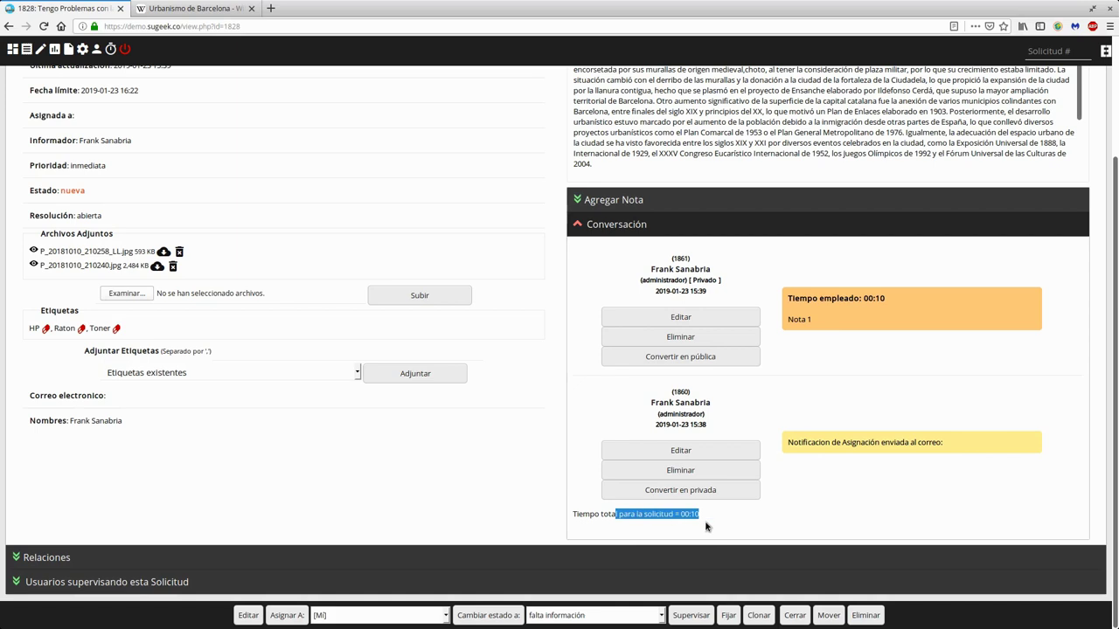
{"action": "left_click", "coordinate": [713, 528]}
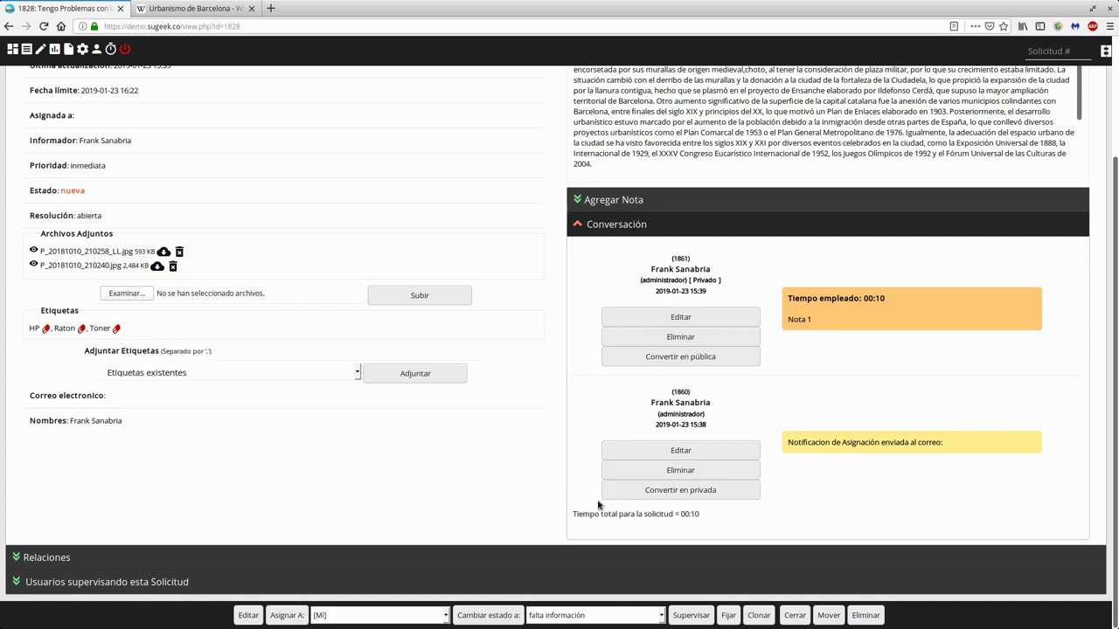
{"action": "double_click", "coordinate": [695, 516]}
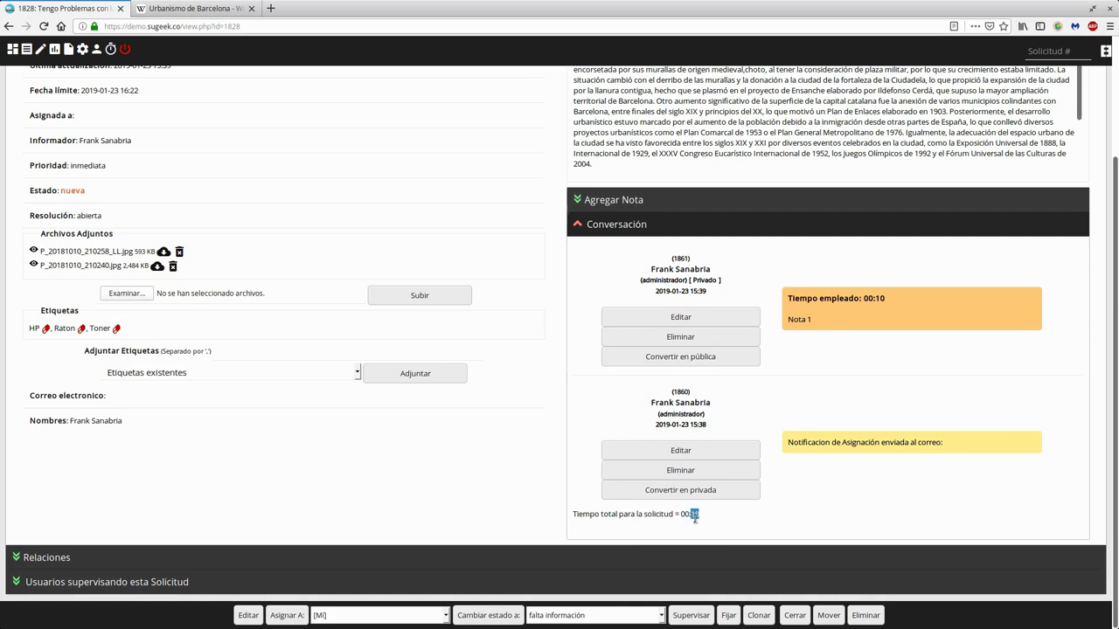
{"action": "left_click", "coordinate": [752, 520]}
{"action": "left_click", "coordinate": [719, 492]}
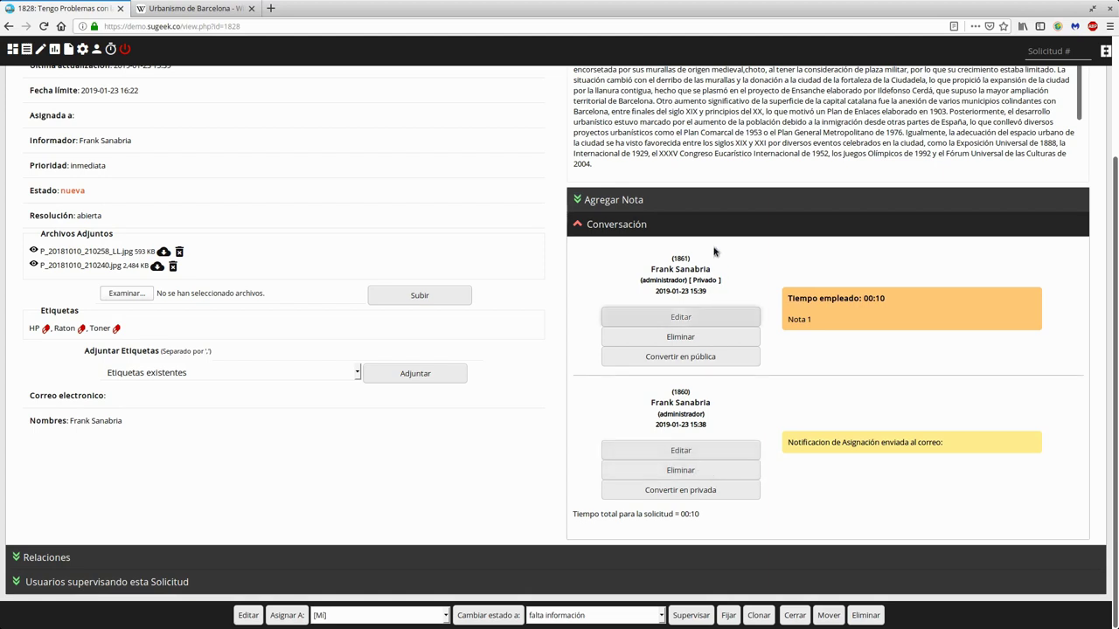
{"action": "scroll", "coordinate": [984, 378], "scroll_direction": "up", "scroll_amount": 3}
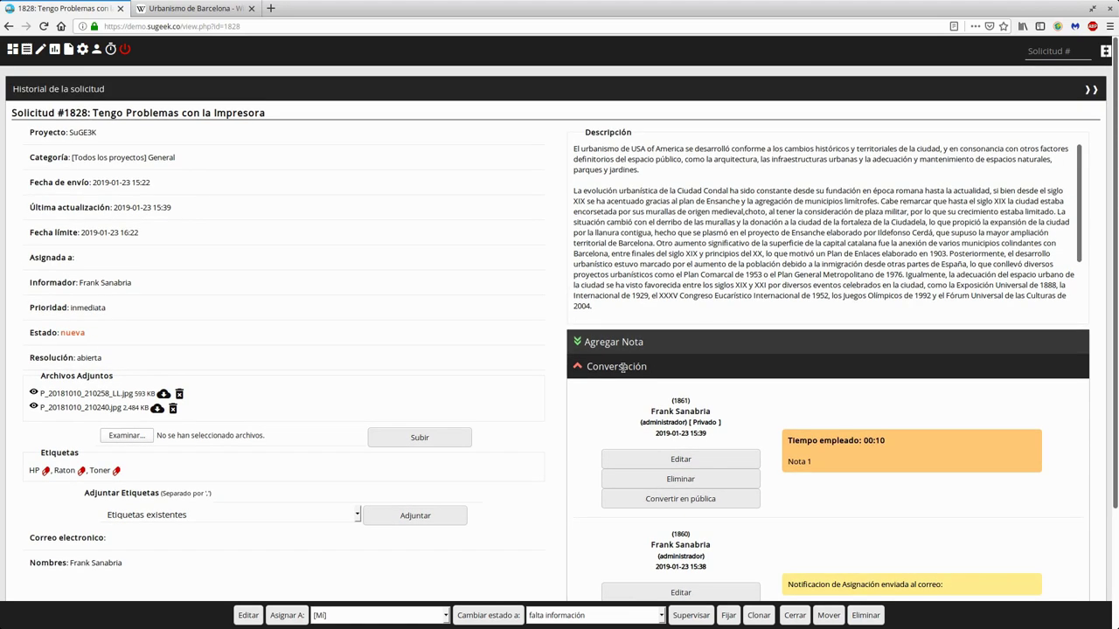
{"action": "scroll", "coordinate": [889, 394], "scroll_direction": "down", "scroll_amount": 2}
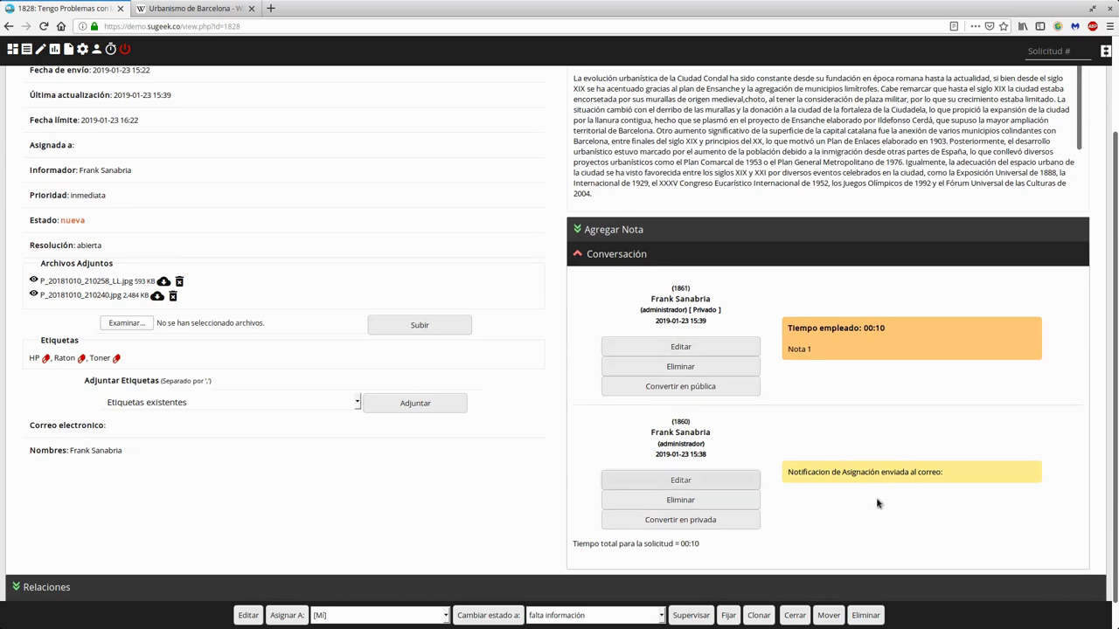
- Add the public note "Cualquier Cosa" to the request, stopping its running timer and setting the time spent to 10:00
{"action": "left_click", "coordinate": [577, 229]}
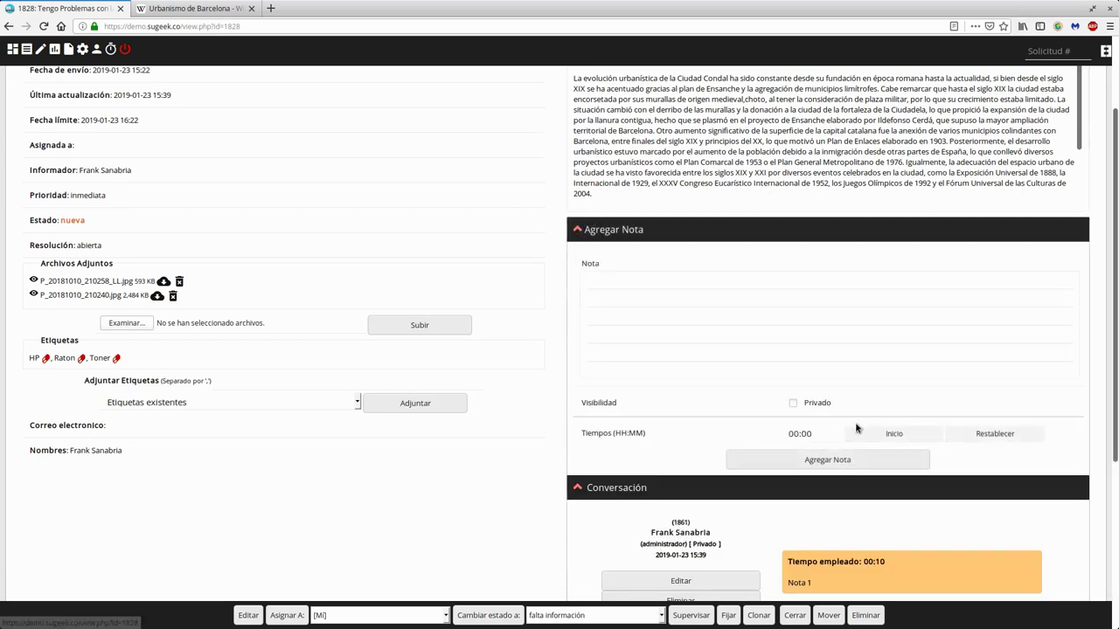
{"action": "left_click", "coordinate": [740, 305]}
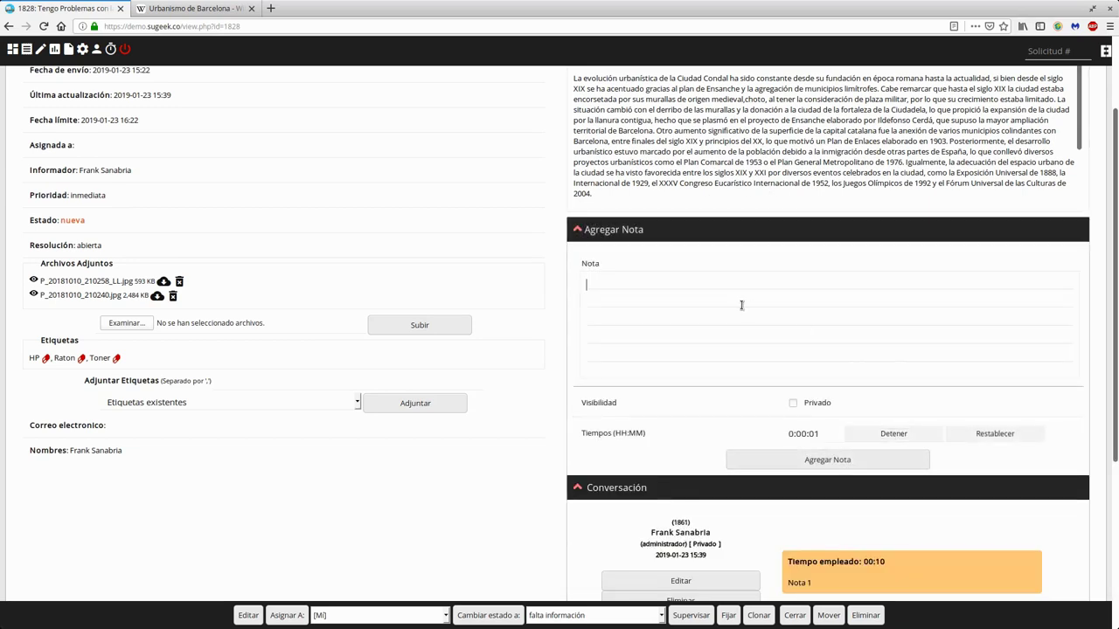
{"action": "type", "text": "Cualquier Cosa"}
{"action": "left_click", "coordinate": [905, 435]}
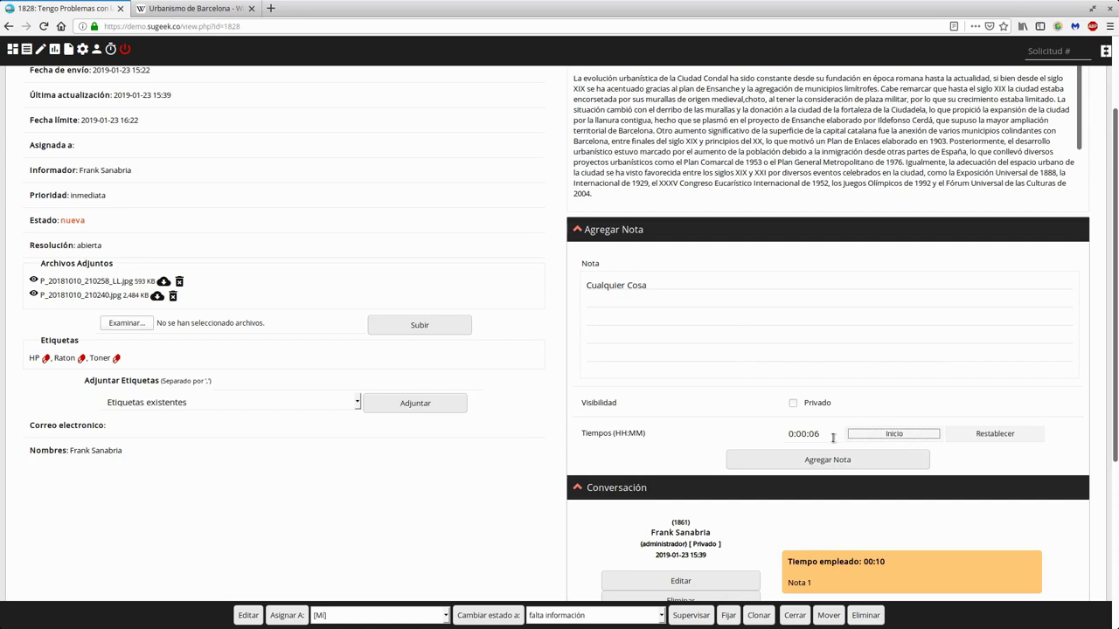
{"action": "left_click_drag", "start_coordinate": [820, 434], "coordinate": [774, 432]}
{"action": "type", "text": "10"}
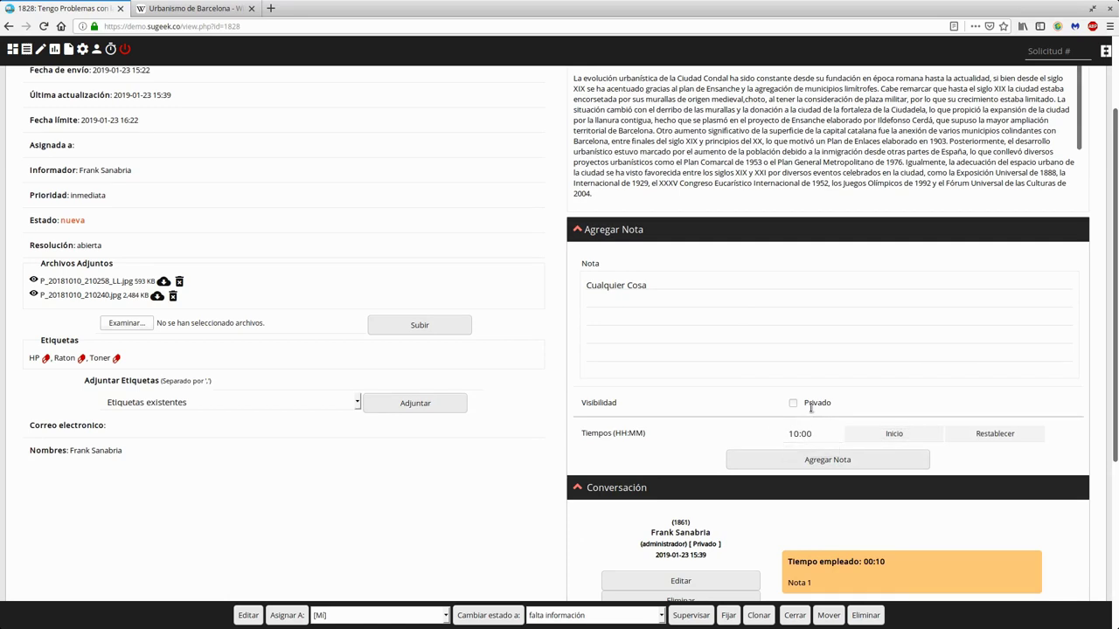
{"action": "left_click", "coordinate": [760, 339]}
{"action": "left_click", "coordinate": [850, 463]}
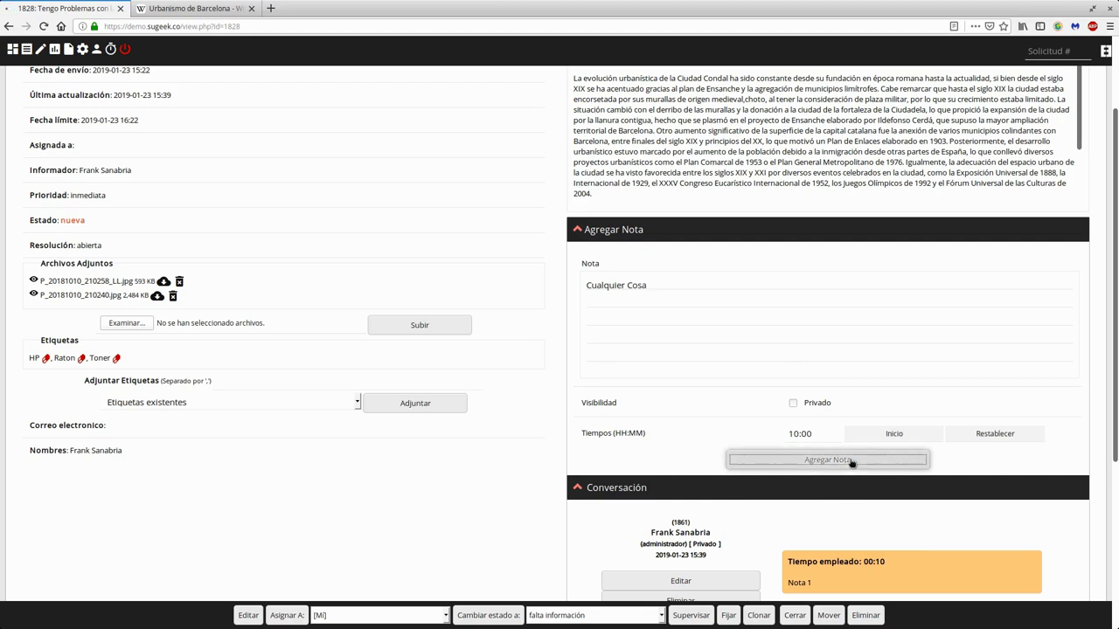
- Look through the notes in the request's conversation, and collapse the conversation and add-note sections
{"action": "scroll", "coordinate": [725, 370], "scroll_direction": "down", "scroll_amount": 5}
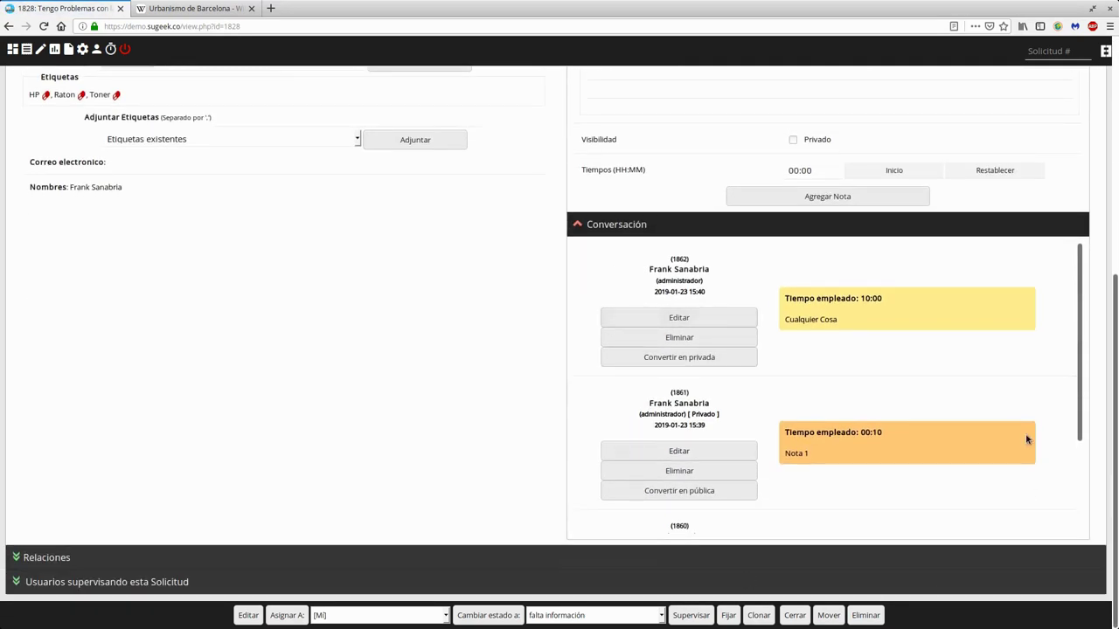
{"action": "scroll", "coordinate": [879, 373], "scroll_direction": "down", "scroll_amount": 3}
{"action": "scroll", "coordinate": [879, 372], "scroll_direction": "up", "scroll_amount": 3}
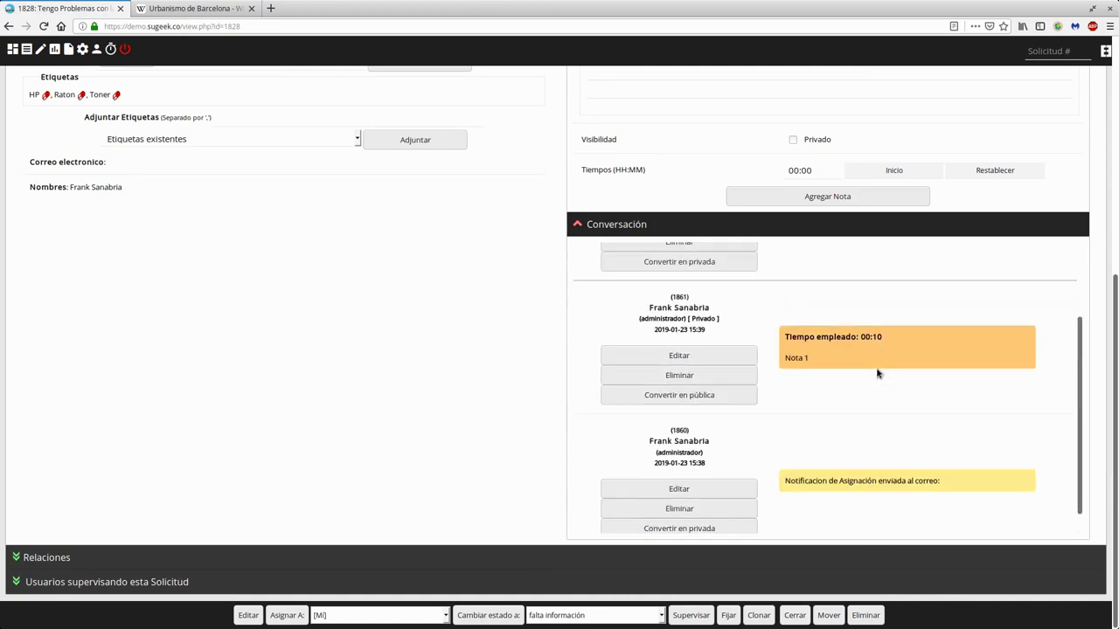
{"action": "scroll", "coordinate": [877, 365], "scroll_direction": "down", "scroll_amount": 3}
{"action": "scroll", "coordinate": [877, 365], "scroll_direction": "up", "scroll_amount": 3}
{"action": "mouse_move", "coordinate": [1080, 262]}
{"action": "left_mouse_down"}
{"action": "mouse_move", "coordinate": [1078, 312]}
{"action": "mouse_move", "coordinate": [1079, 261]}
{"action": "left_mouse_up"}
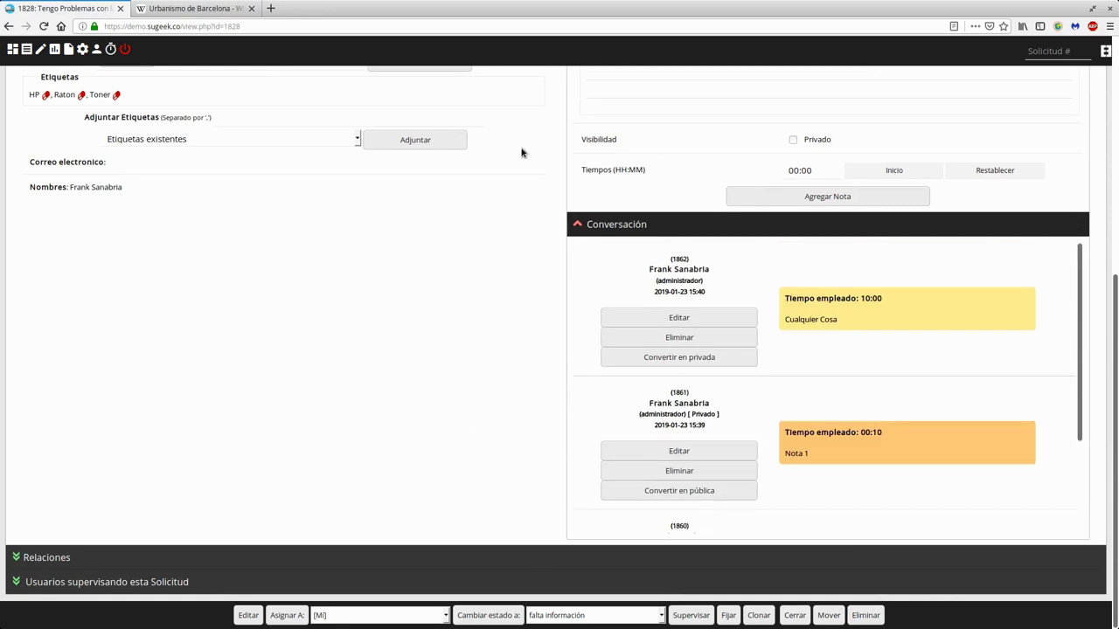
{"action": "scroll", "coordinate": [436, 127], "scroll_direction": "up", "scroll_amount": 2}
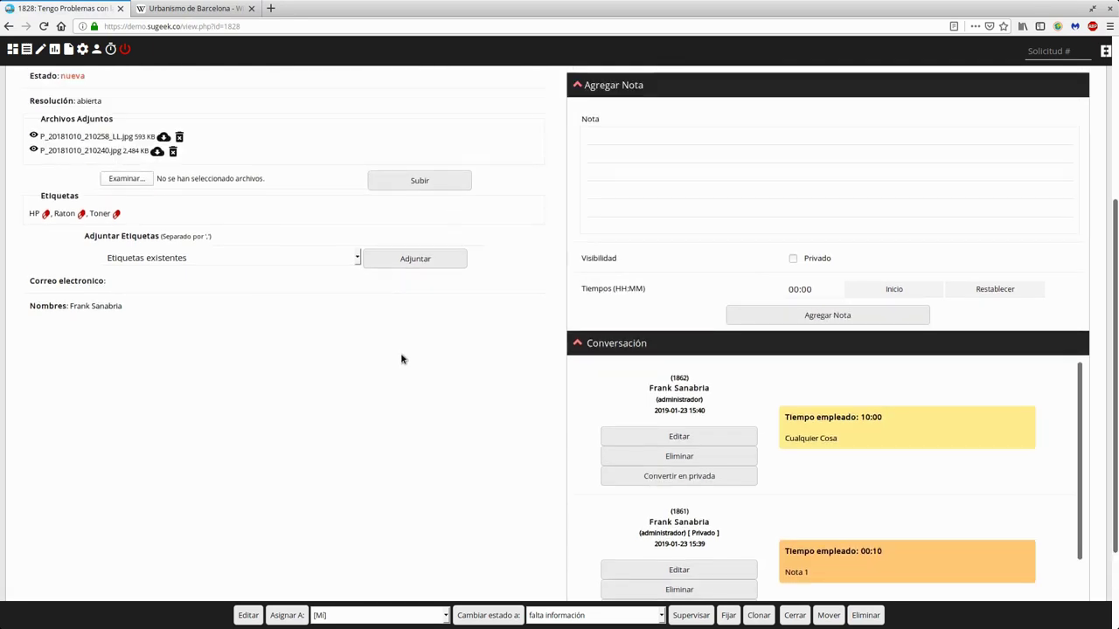
{"action": "scroll", "coordinate": [405, 305], "scroll_direction": "up", "scroll_amount": 3}
{"action": "scroll", "coordinate": [635, 382], "scroll_direction": "down", "scroll_amount": 4}
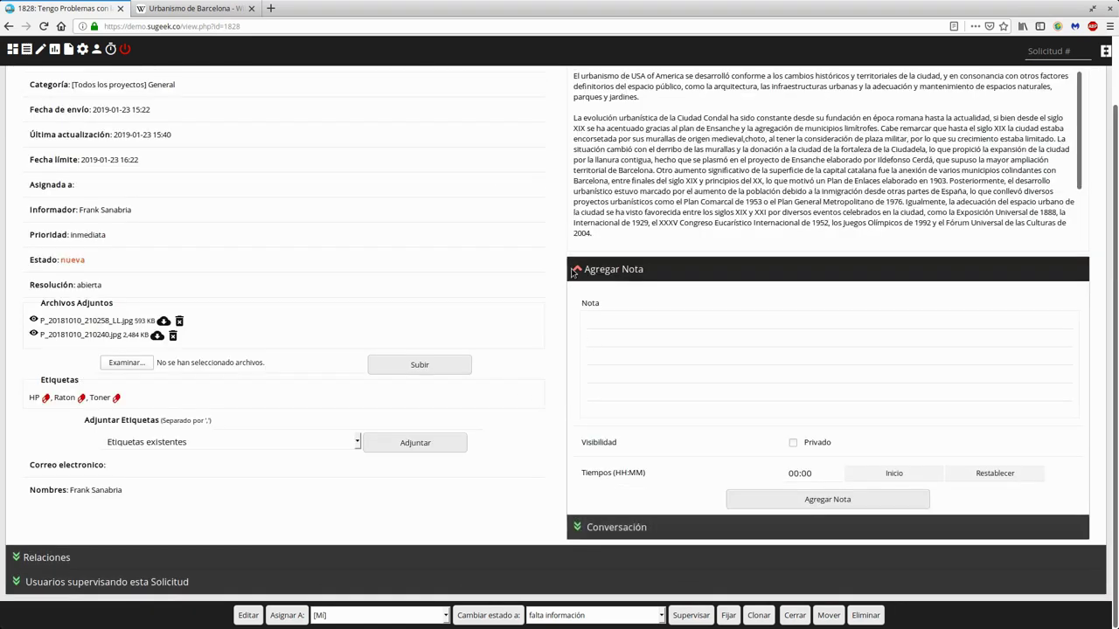
{"action": "left_click", "coordinate": [585, 271]}
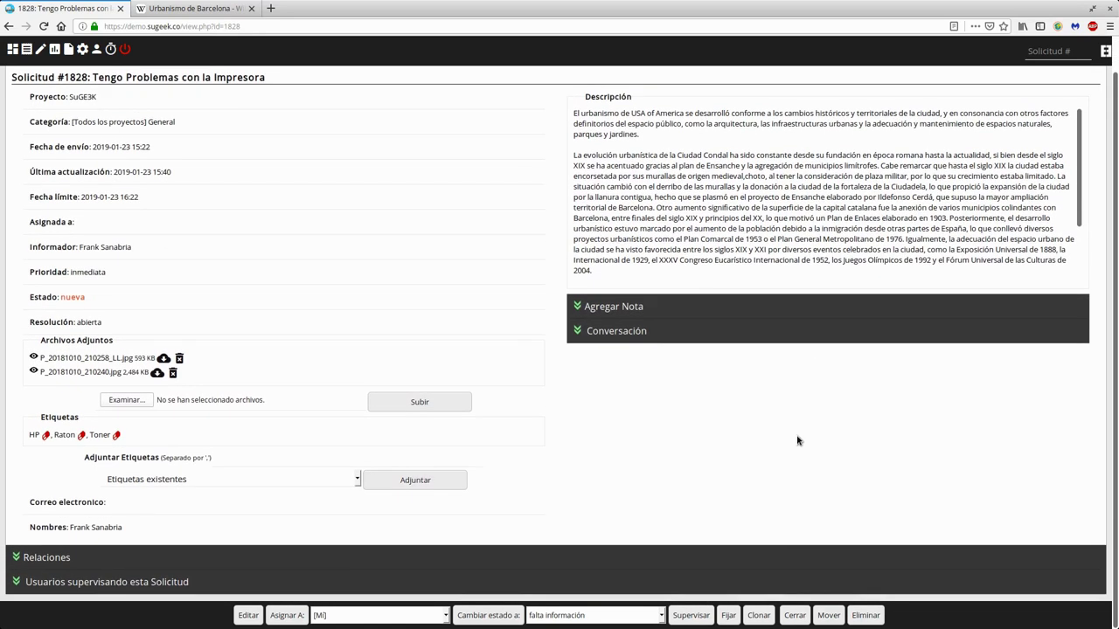
- Add a "relacionada con" relationship from the current request to request 1824, and collapse the relationships section
{"action": "left_click", "coordinate": [18, 560]}
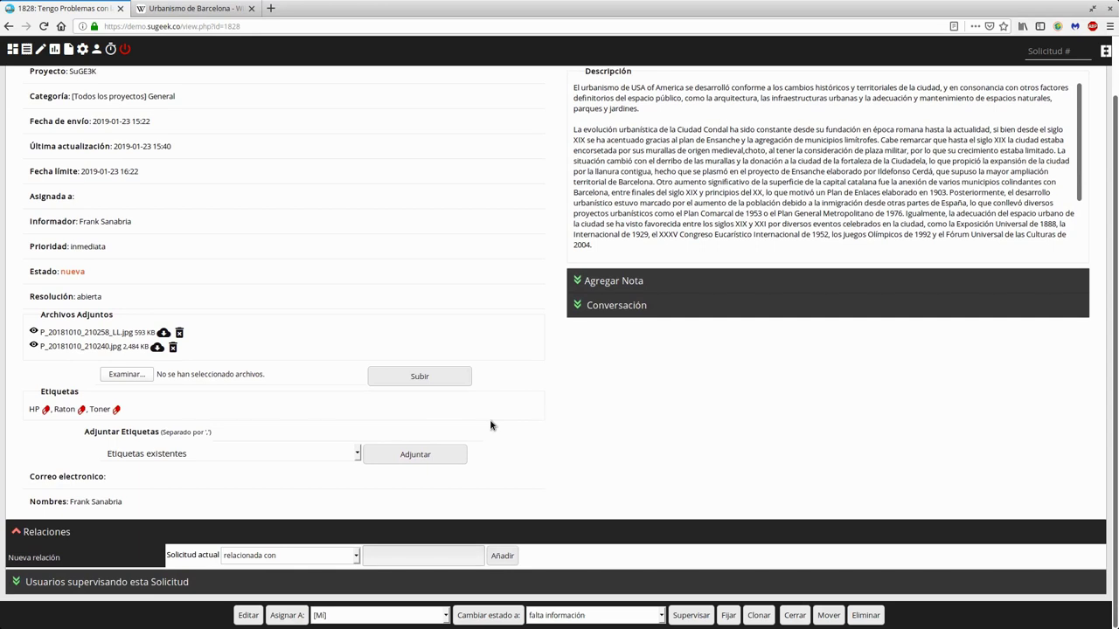
{"action": "left_click", "coordinate": [242, 558]}
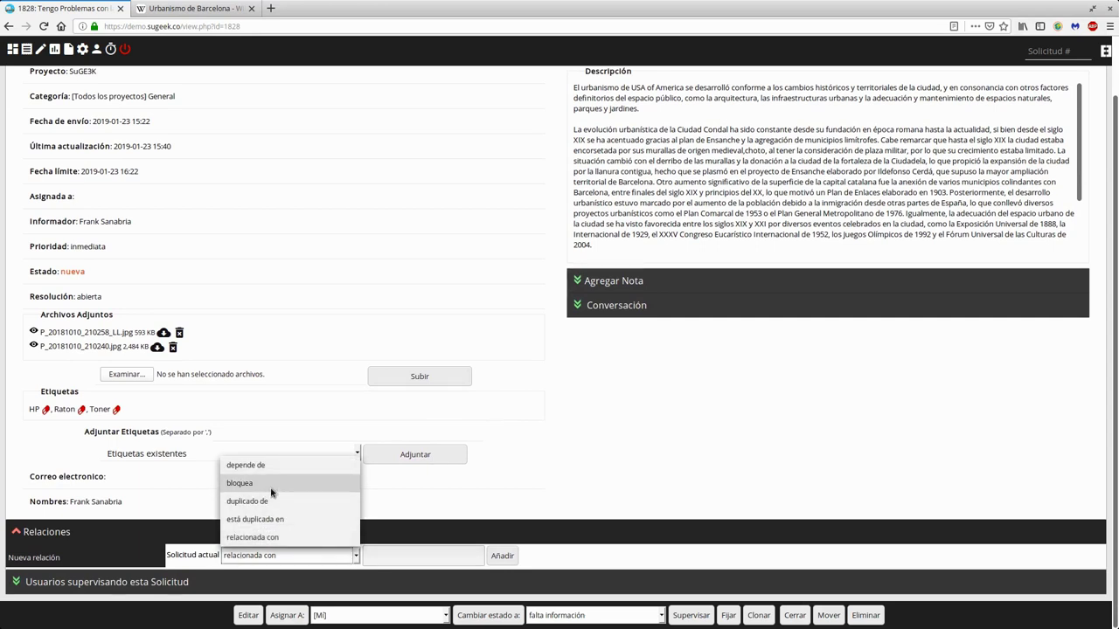
{"action": "left_click", "coordinate": [266, 537]}
{"action": "left_click", "coordinate": [411, 554]}
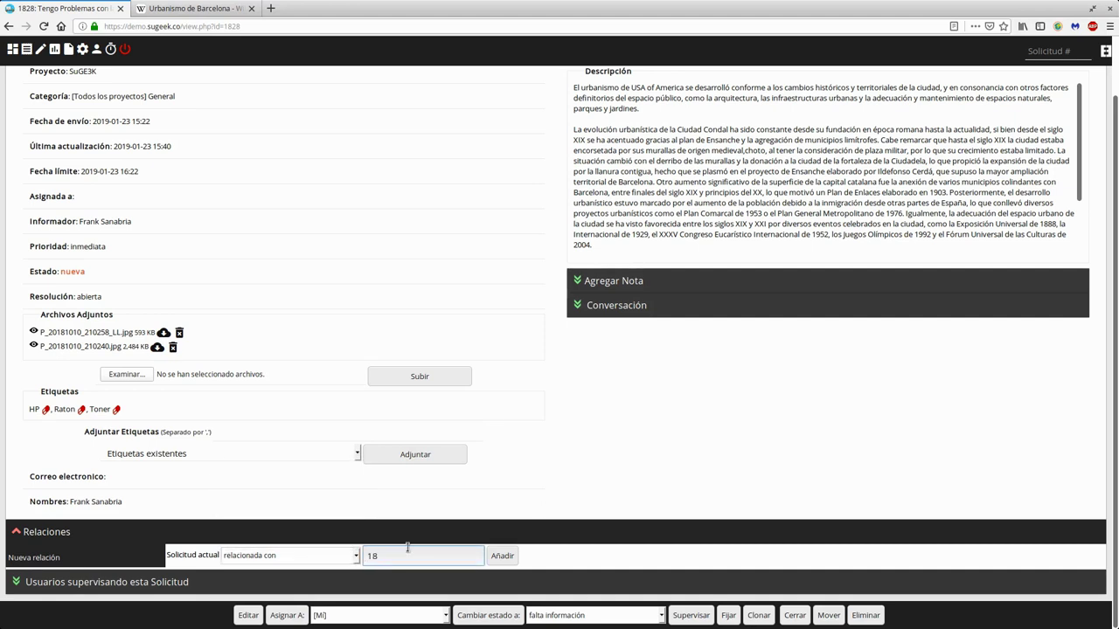
{"action": "left_click", "coordinate": [503, 556]}
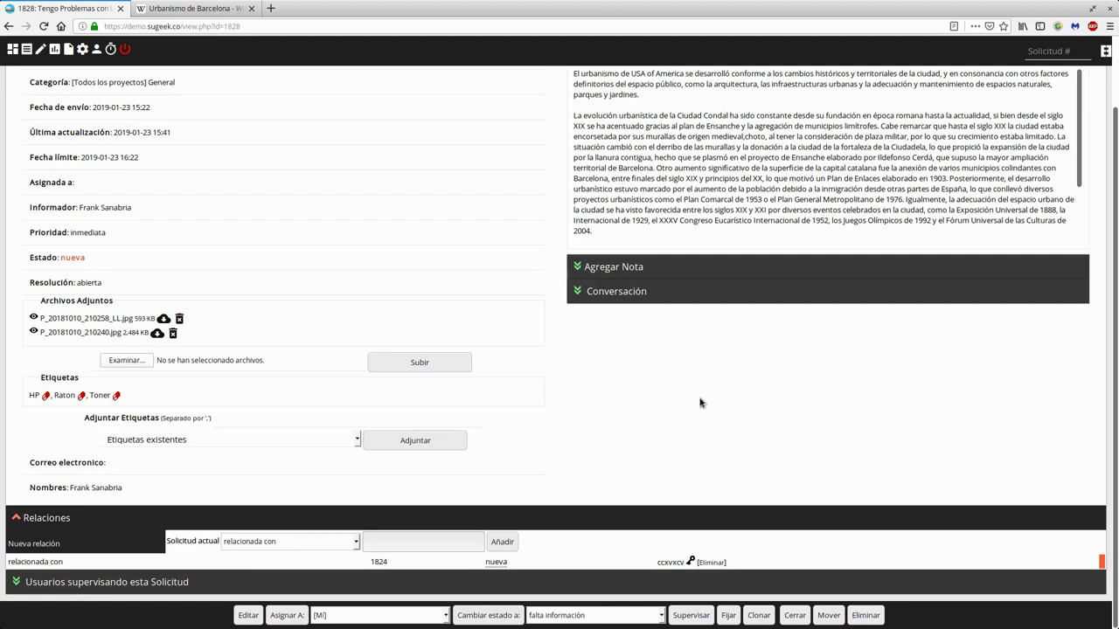
{"action": "left_click", "coordinate": [15, 521]}
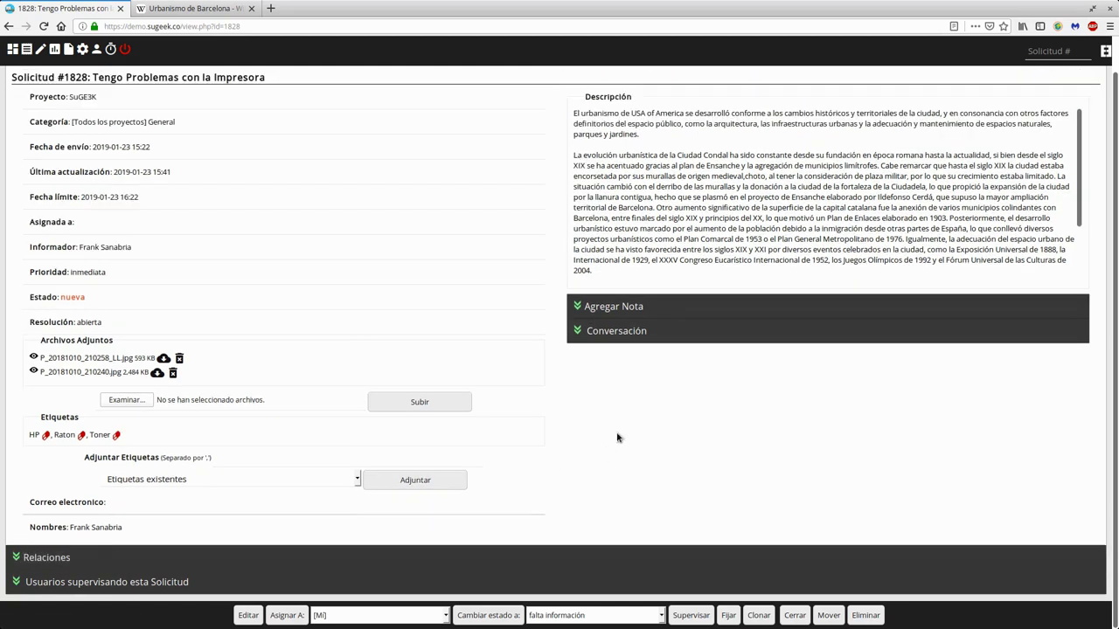
- Examine the list of users supervising the request and its account name field, and collapse that section
{"action": "left_click", "coordinate": [17, 583]}
{"action": "scroll", "coordinate": [649, 460], "scroll_direction": "down", "scroll_amount": 1}
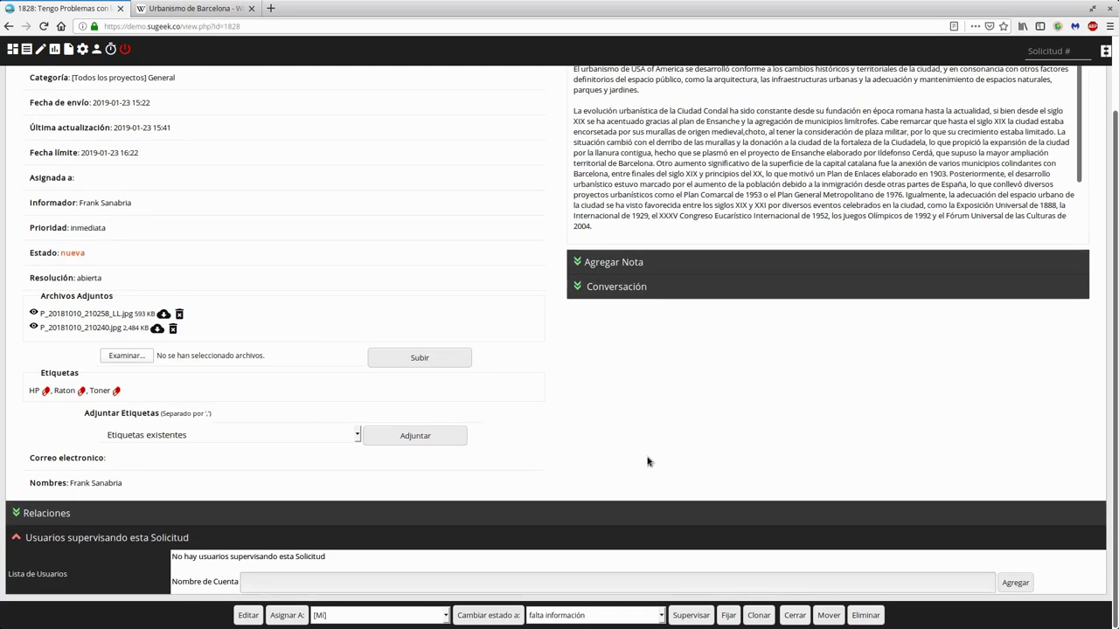
{"action": "left_click", "coordinate": [272, 578]}
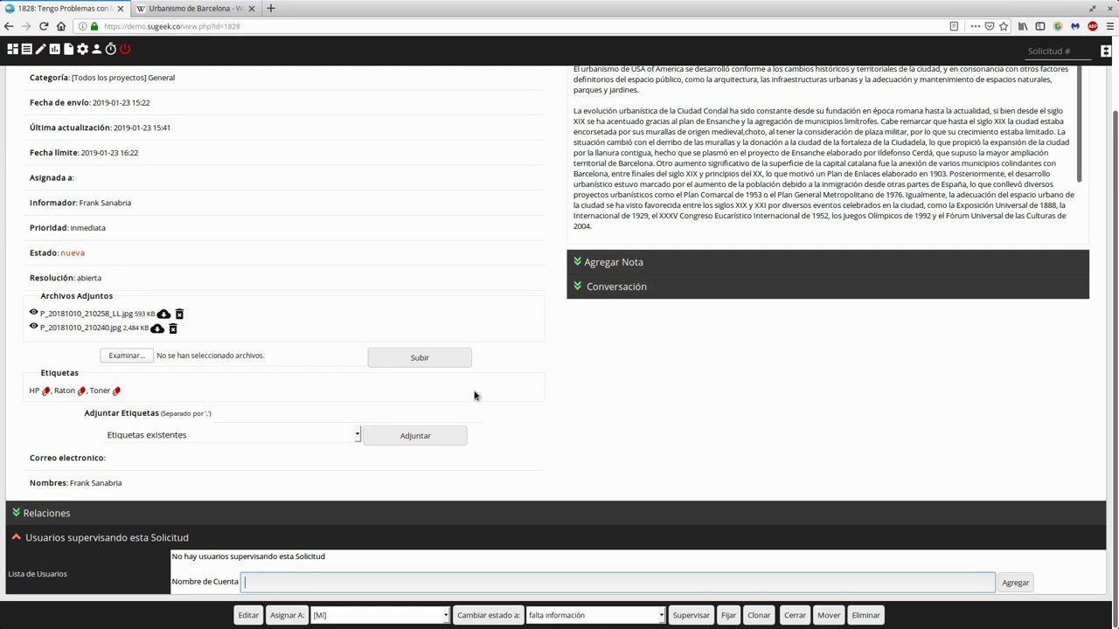
{"action": "left_click", "coordinate": [17, 539]}
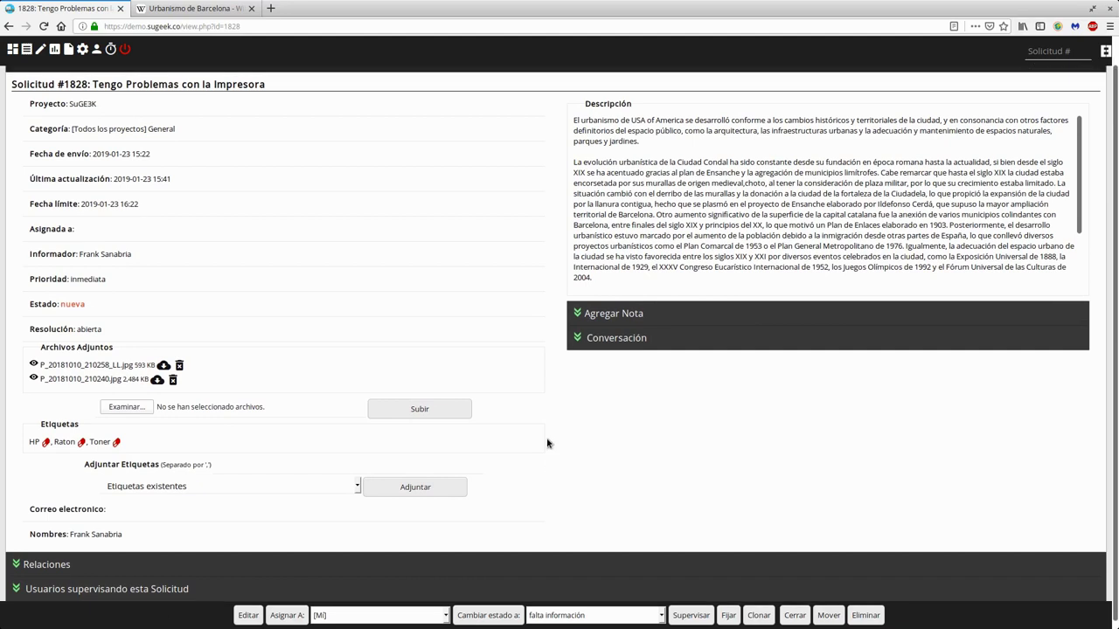
{"action": "scroll", "coordinate": [420, 379], "scroll_direction": "down", "scroll_amount": 1}
{"action": "scroll", "coordinate": [420, 380], "scroll_direction": "up", "scroll_amount": 1}
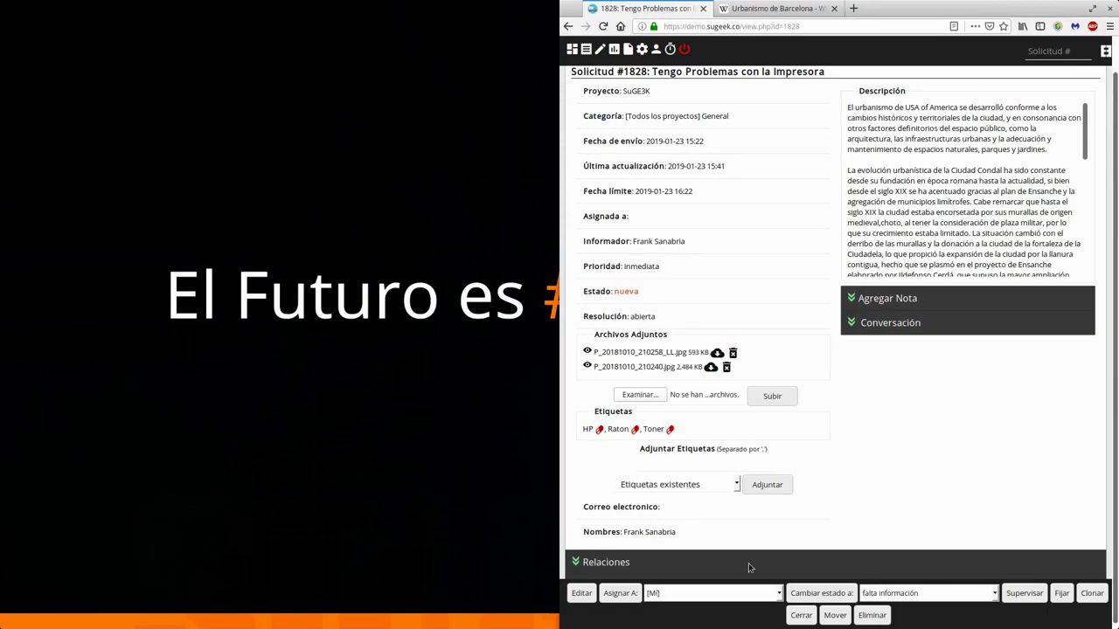
- Expand the request's conversation and add-note sections in the half-width window and examine how the page adapts
{"action": "scroll", "coordinate": [784, 400], "scroll_direction": "up", "scroll_amount": 1}
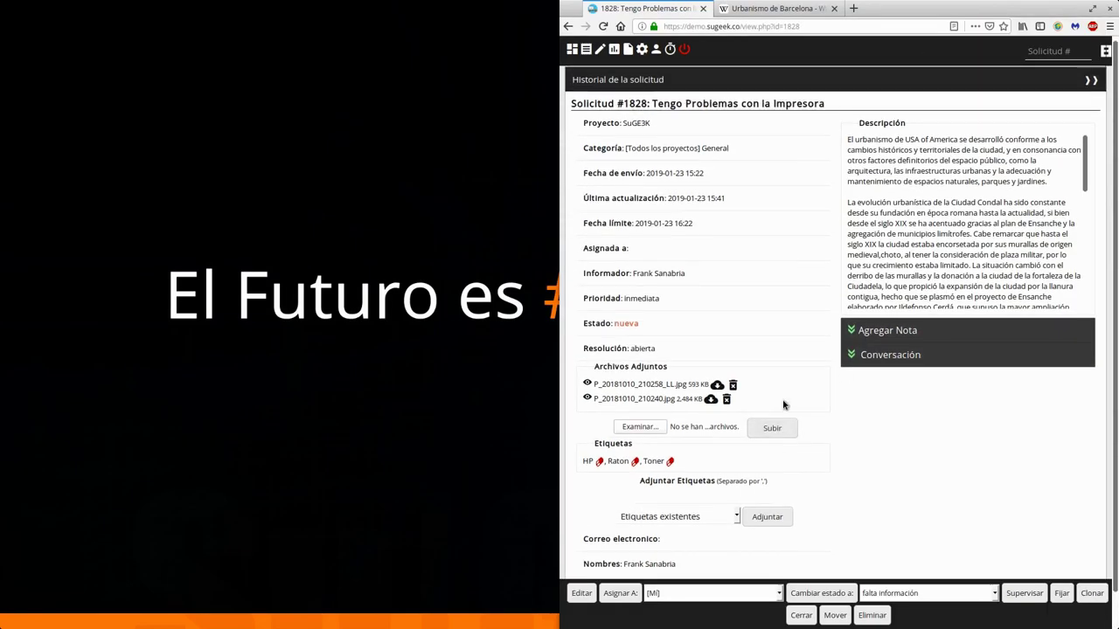
{"action": "left_click", "coordinate": [853, 359]}
{"action": "left_click", "coordinate": [883, 334]}
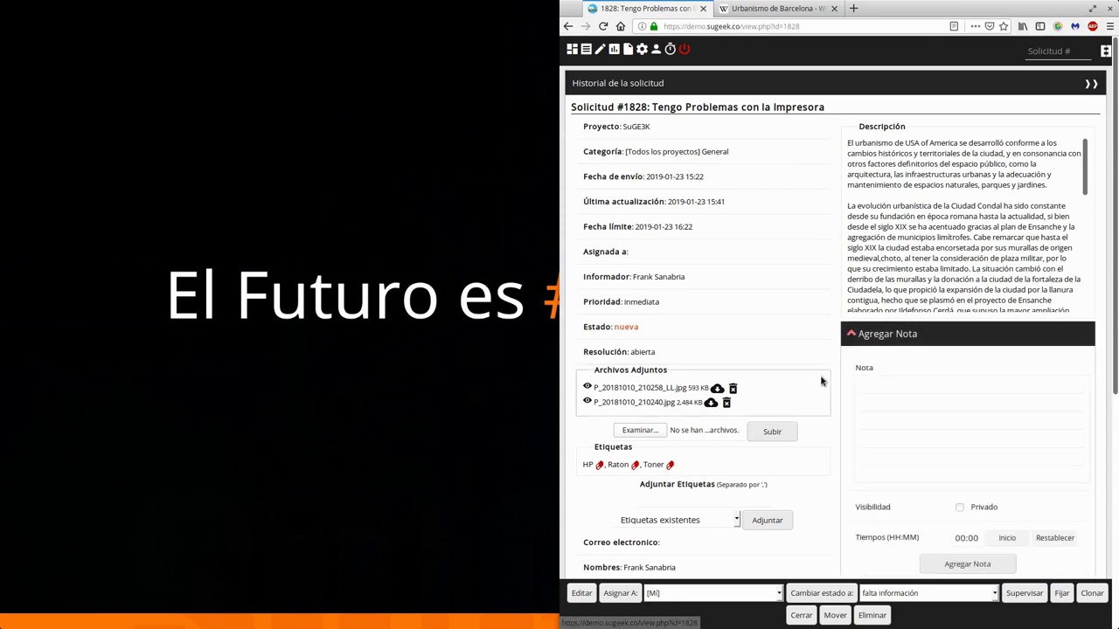
{"action": "scroll", "coordinate": [814, 407], "scroll_direction": "down", "scroll_amount": 5}
{"action": "scroll", "coordinate": [813, 410], "scroll_direction": "up", "scroll_amount": 5}
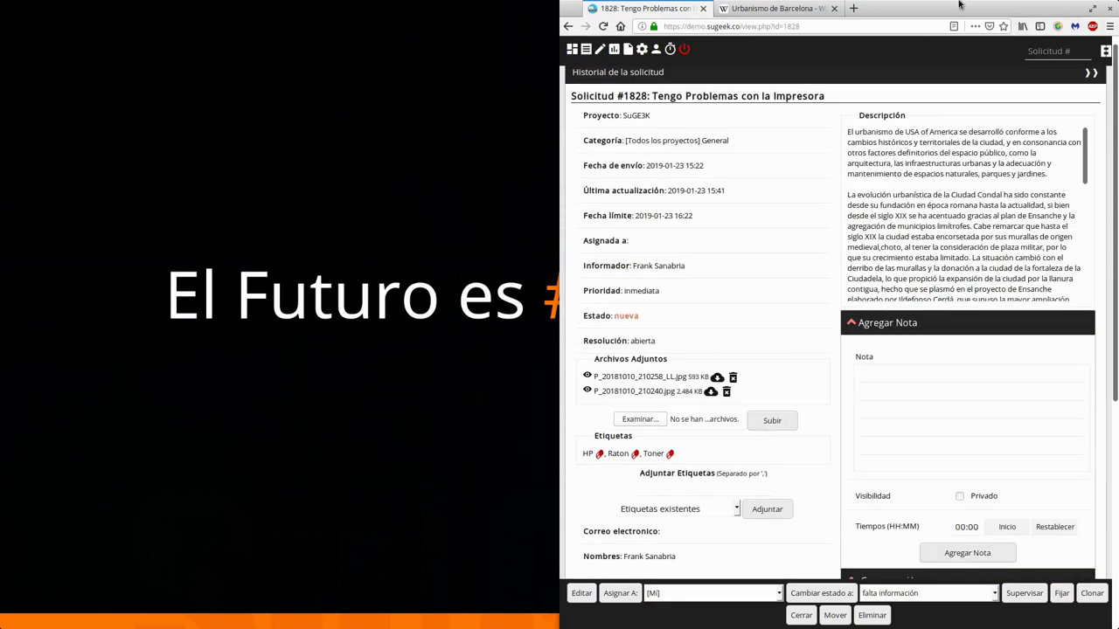
- Maximize the browser window and close the Wikipedia page about Barcelona's urbanism
{"action": "double_click", "coordinate": [957, 7]}
{"action": "left_click", "coordinate": [251, 7]}
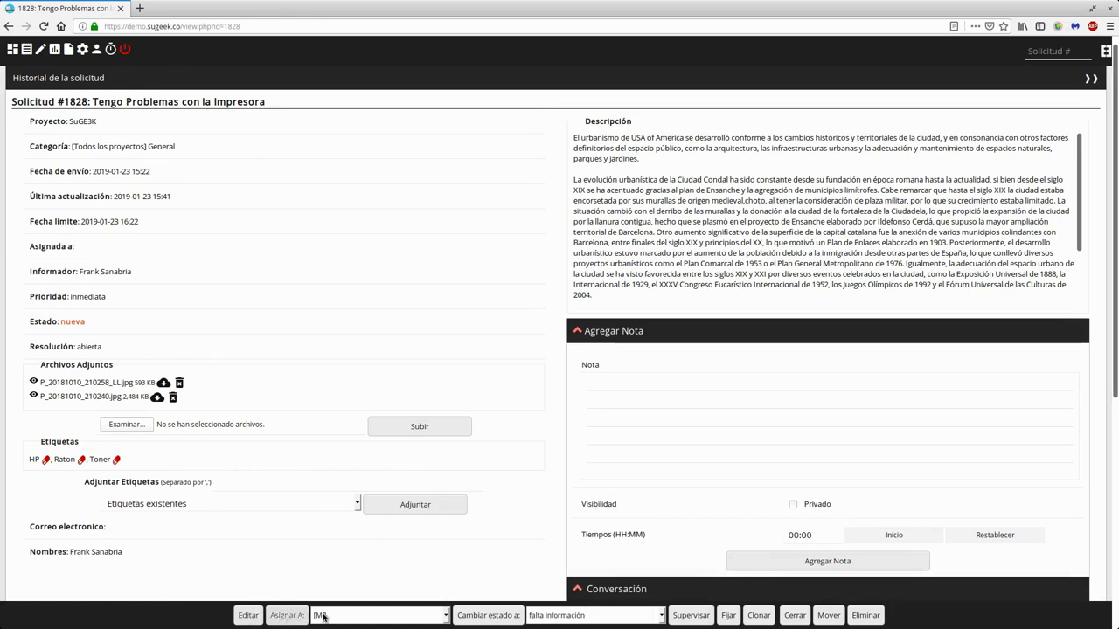
- Assign the request to [Mí] and check its assignee and status fields
{"action": "left_click", "coordinate": [402, 616]}
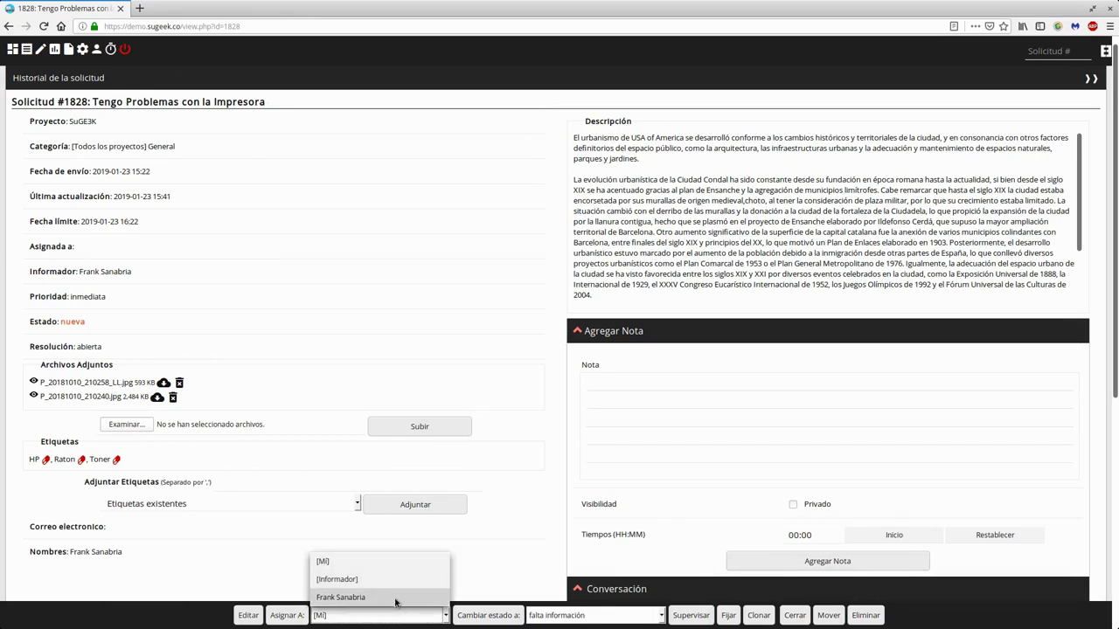
{"action": "left_click", "coordinate": [496, 317]}
{"action": "left_click", "coordinate": [334, 617]}
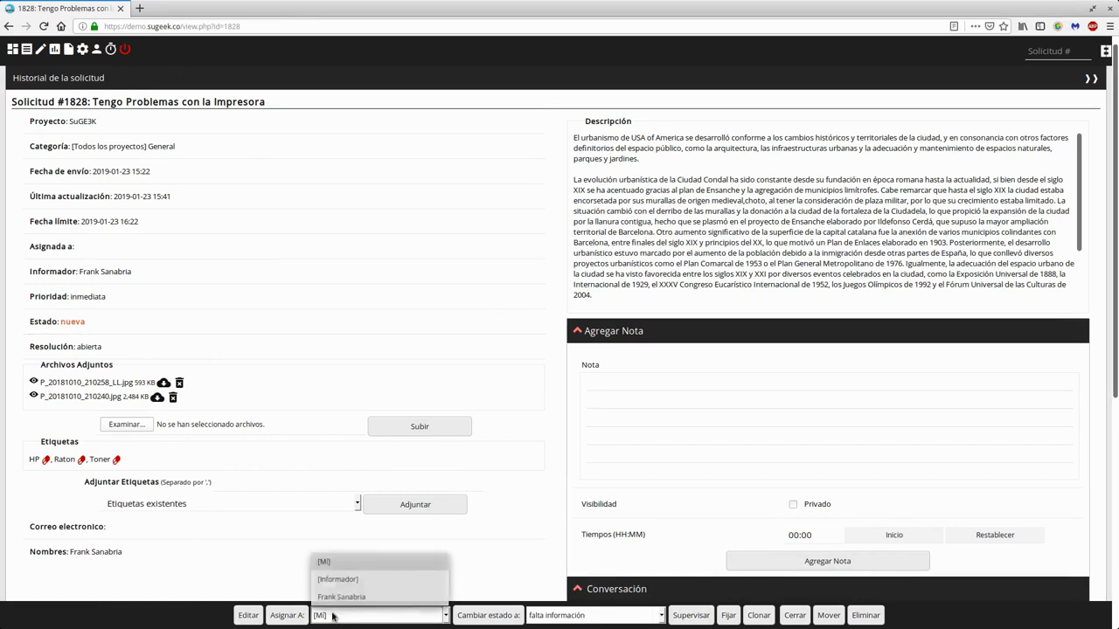
{"action": "left_click", "coordinate": [425, 242]}
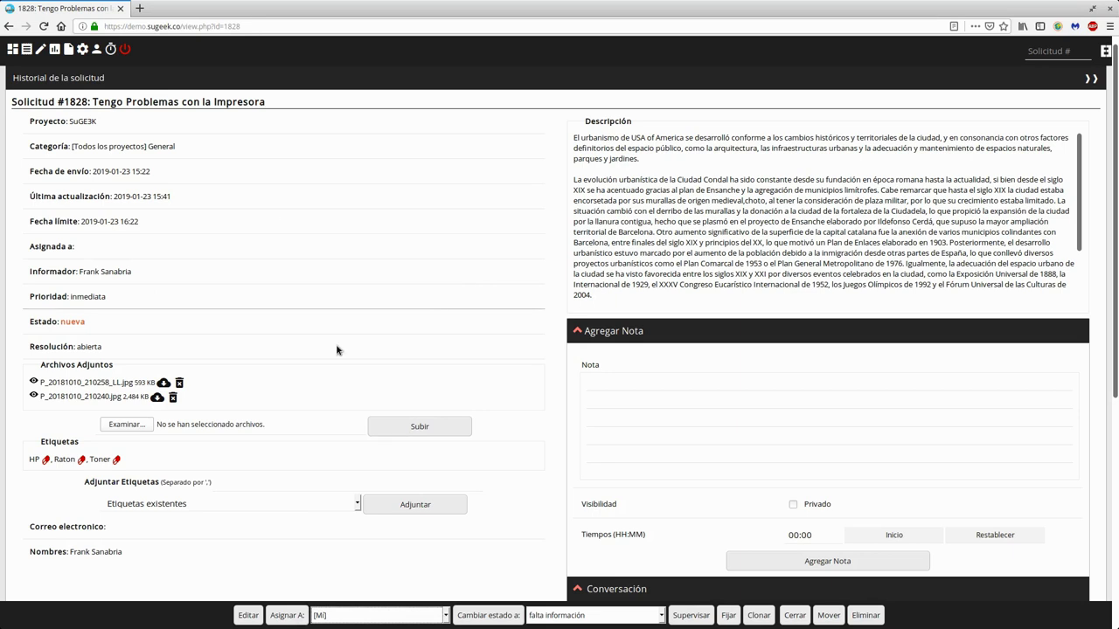
{"action": "left_click", "coordinate": [278, 617]}
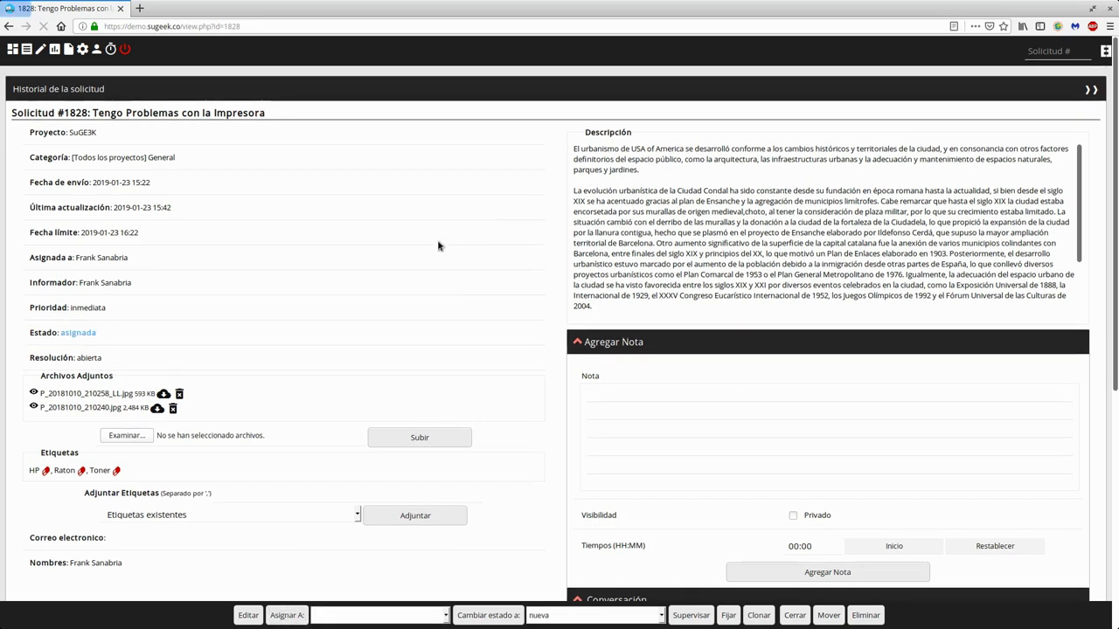
{"action": "left_click_drag", "start_coordinate": [66, 258], "coordinate": [121, 258]}
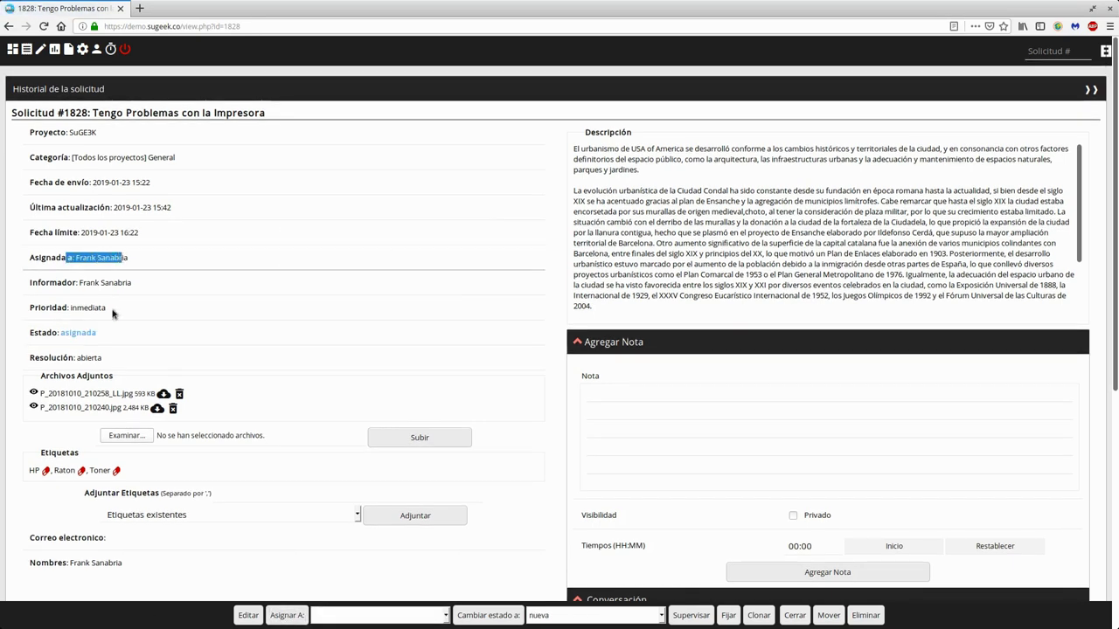
{"action": "left_click_drag", "start_coordinate": [39, 333], "coordinate": [104, 335]}
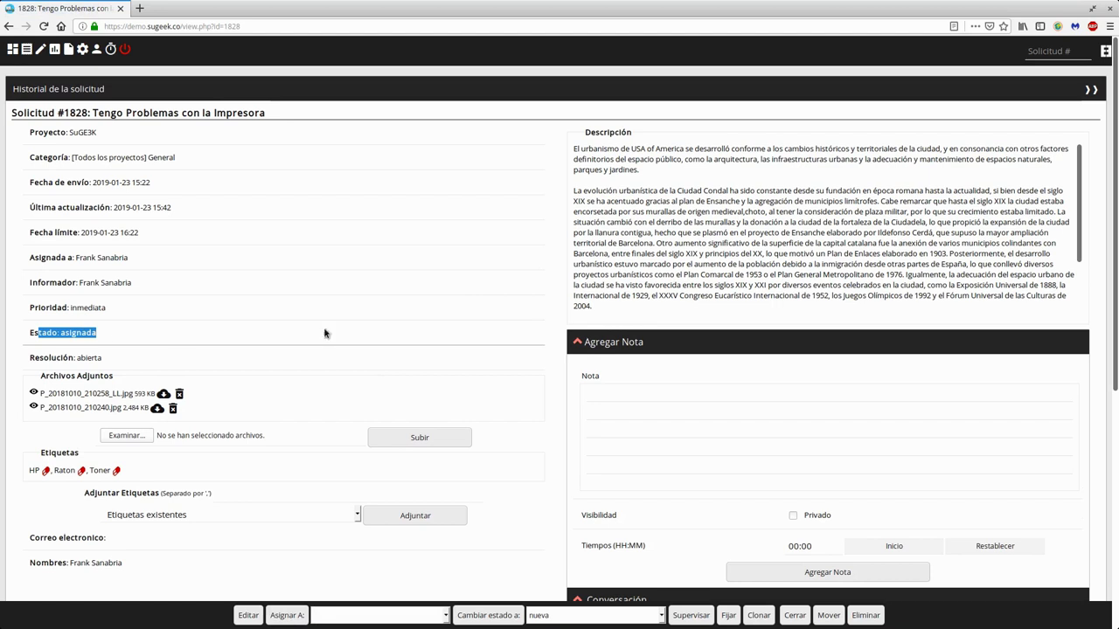
- Examine the assignee choices and the status options available for the request, leaving them unchanged
{"action": "scroll", "coordinate": [547, 472], "scroll_direction": "down", "scroll_amount": 2}
{"action": "left_click", "coordinate": [560, 616]}
{"action": "left_click", "coordinate": [557, 615]}
{"action": "left_click", "coordinate": [387, 614]}
{"action": "left_click", "coordinate": [397, 583]}
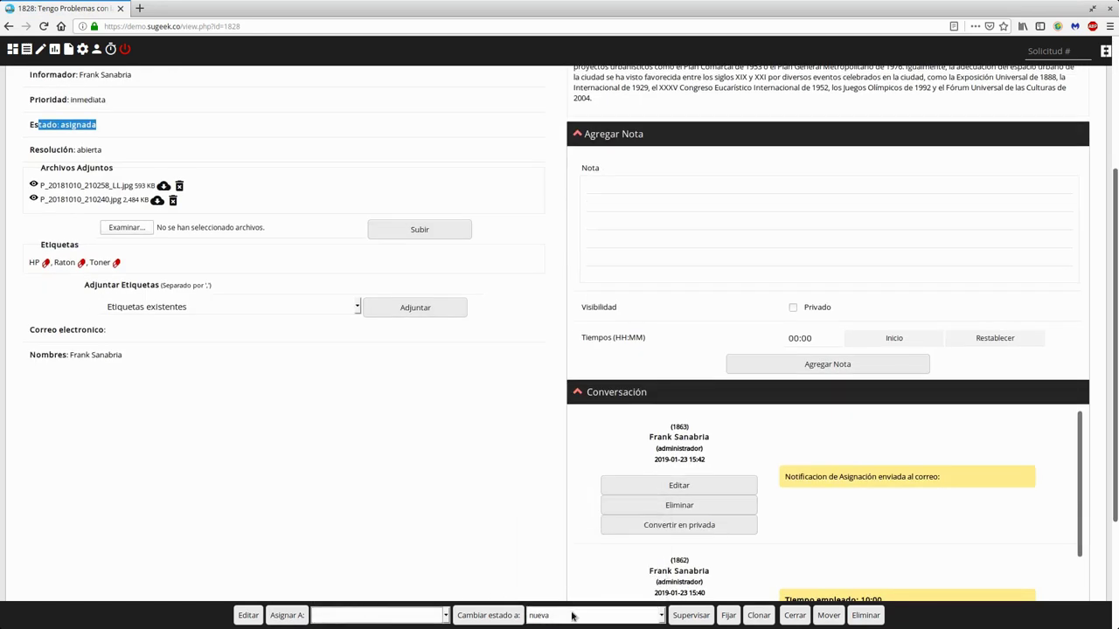
{"action": "left_click", "coordinate": [570, 615]}
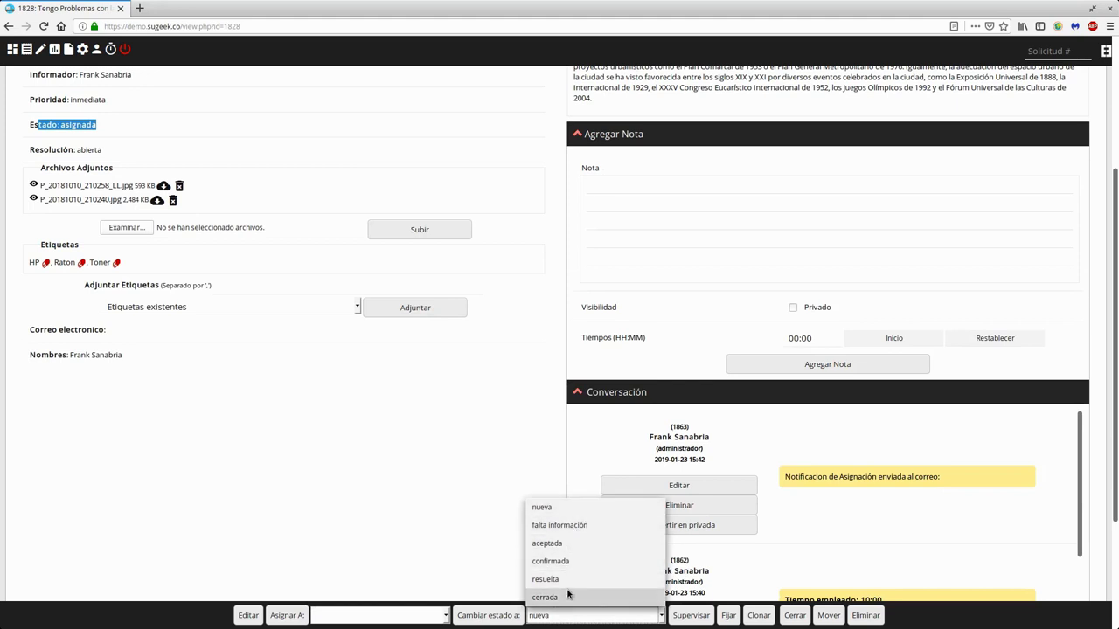
{"action": "left_click", "coordinate": [452, 532]}
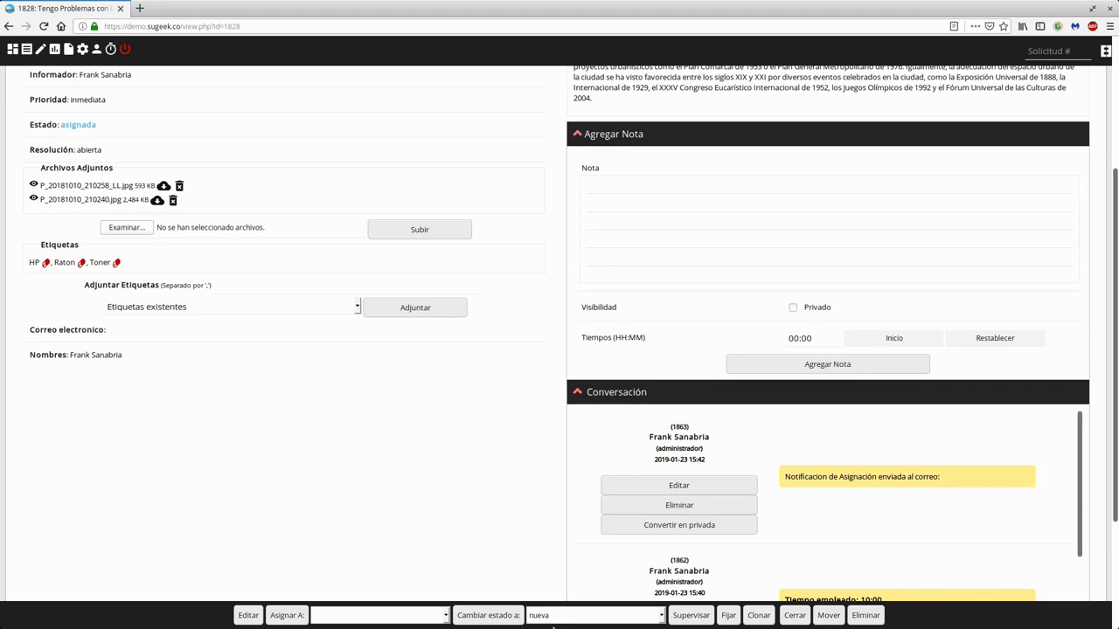
{"action": "left_click", "coordinate": [558, 618]}
{"action": "left_click", "coordinate": [577, 615]}
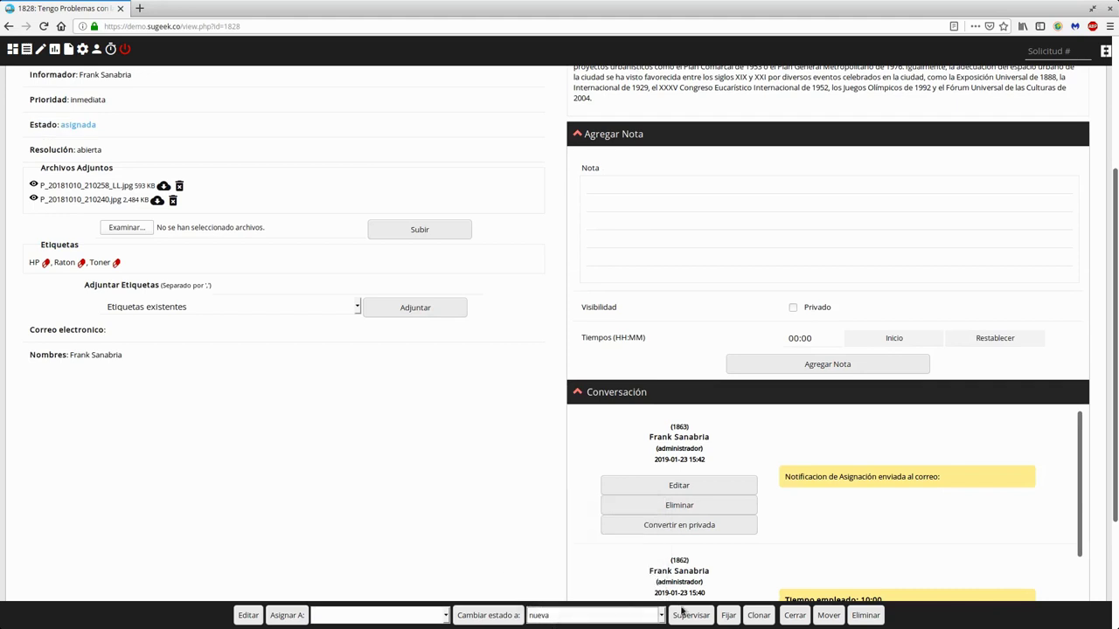
- Open the form for closing the request, examine its resolution options, and return to the request without closing it
{"action": "left_click", "coordinate": [795, 616]}
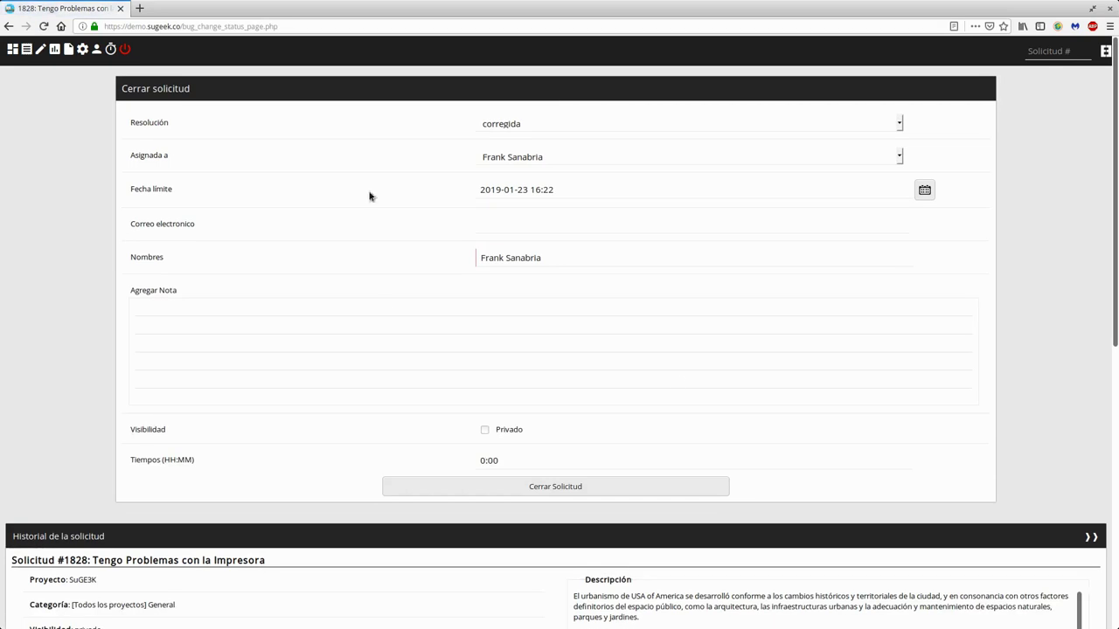
{"action": "left_click", "coordinate": [709, 124]}
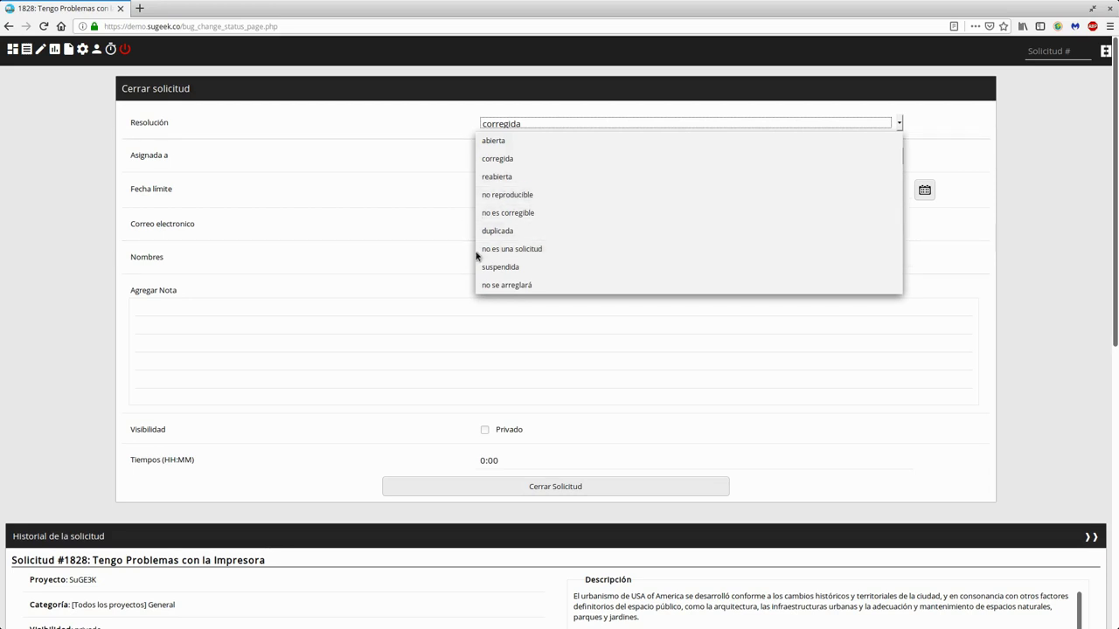
{"action": "left_click", "coordinate": [557, 328]}
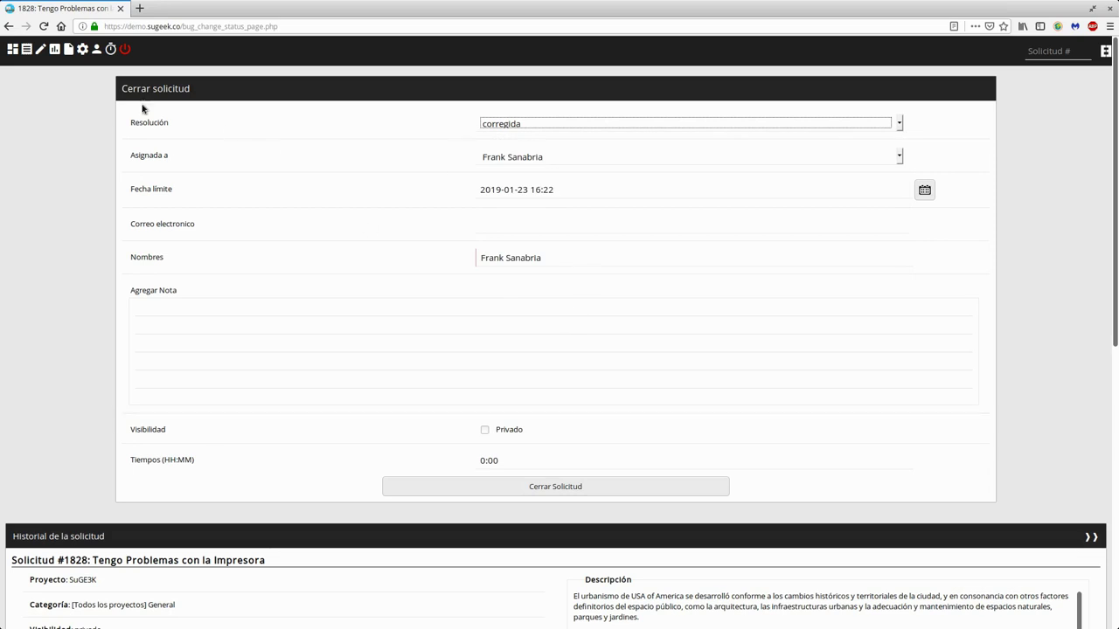
{"action": "left_click", "coordinate": [9, 26]}
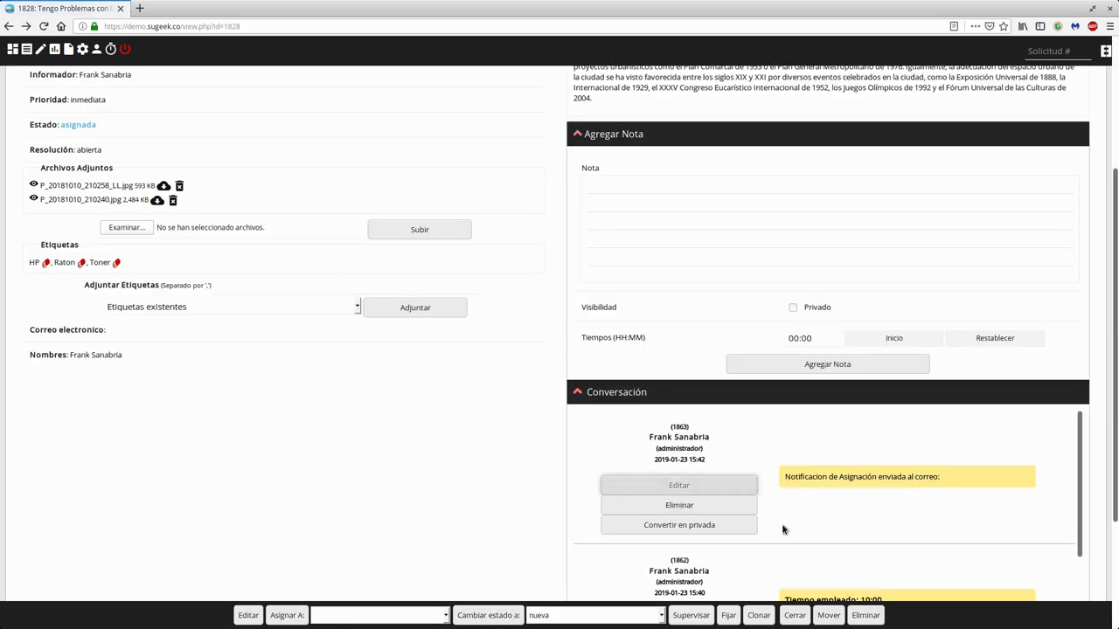
- Open the form for cloning the request, examine its parent relationship options, and return without submitting it
{"action": "scroll", "coordinate": [454, 419], "scroll_direction": "up", "scroll_amount": 2}
{"action": "left_click", "coordinate": [681, 617]}
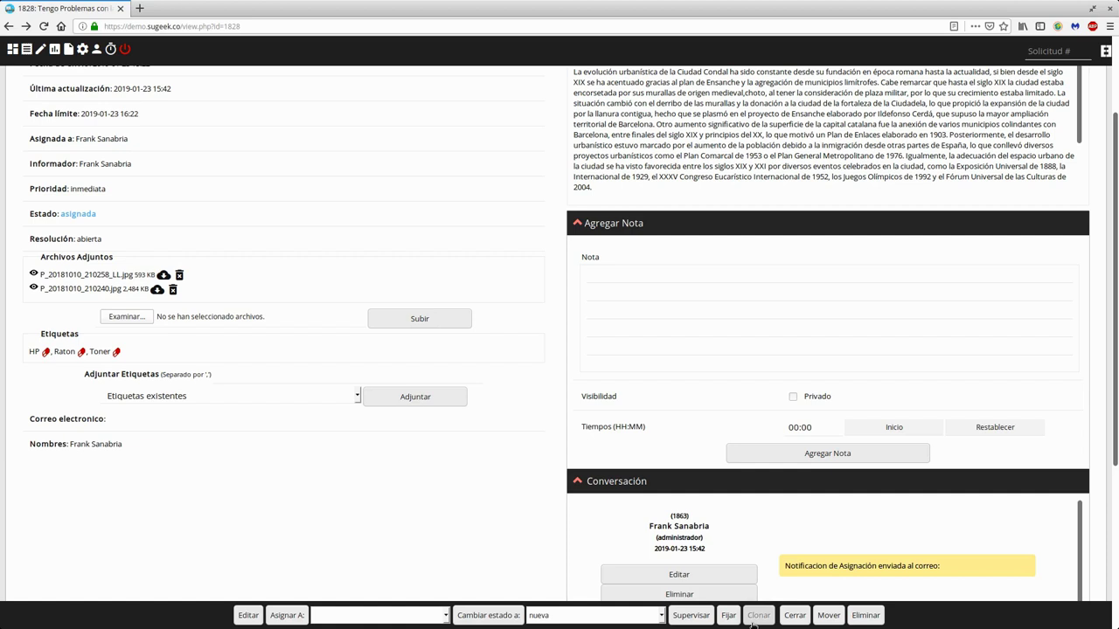
{"action": "left_click", "coordinate": [757, 617]}
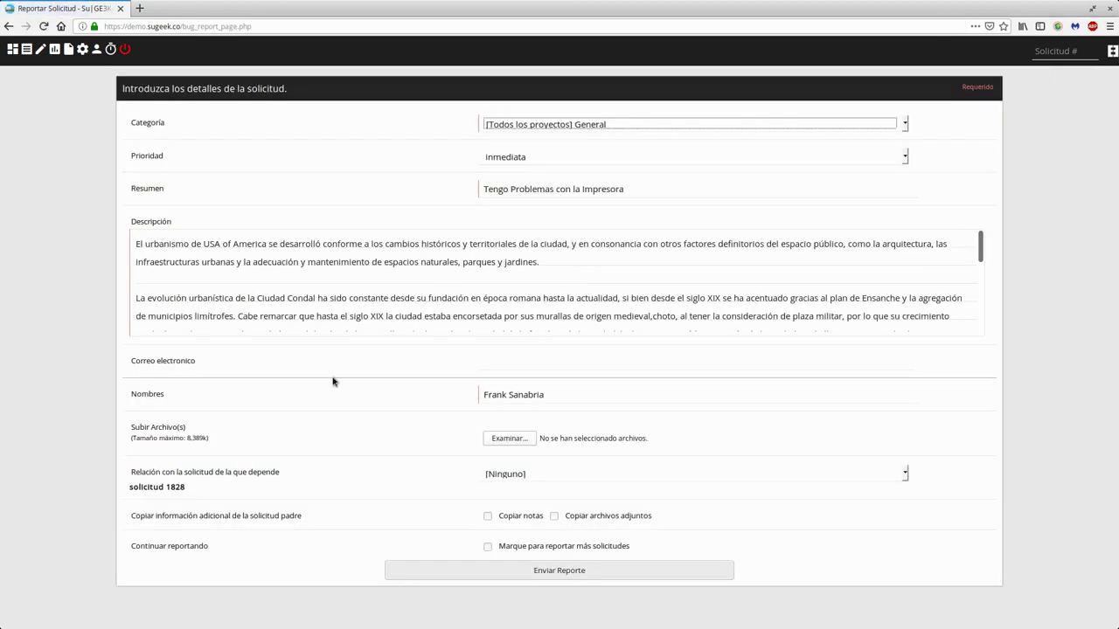
{"action": "left_click", "coordinate": [554, 474]}
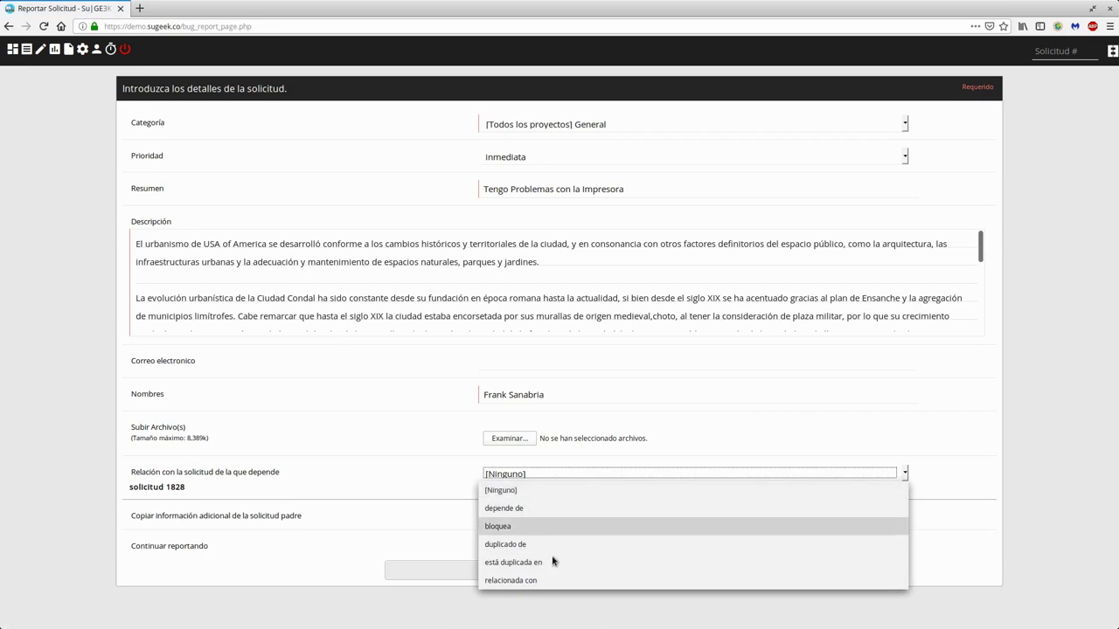
{"action": "left_click", "coordinate": [336, 494]}
{"action": "double_click", "coordinate": [174, 487]}
{"action": "left_click", "coordinate": [198, 490]}
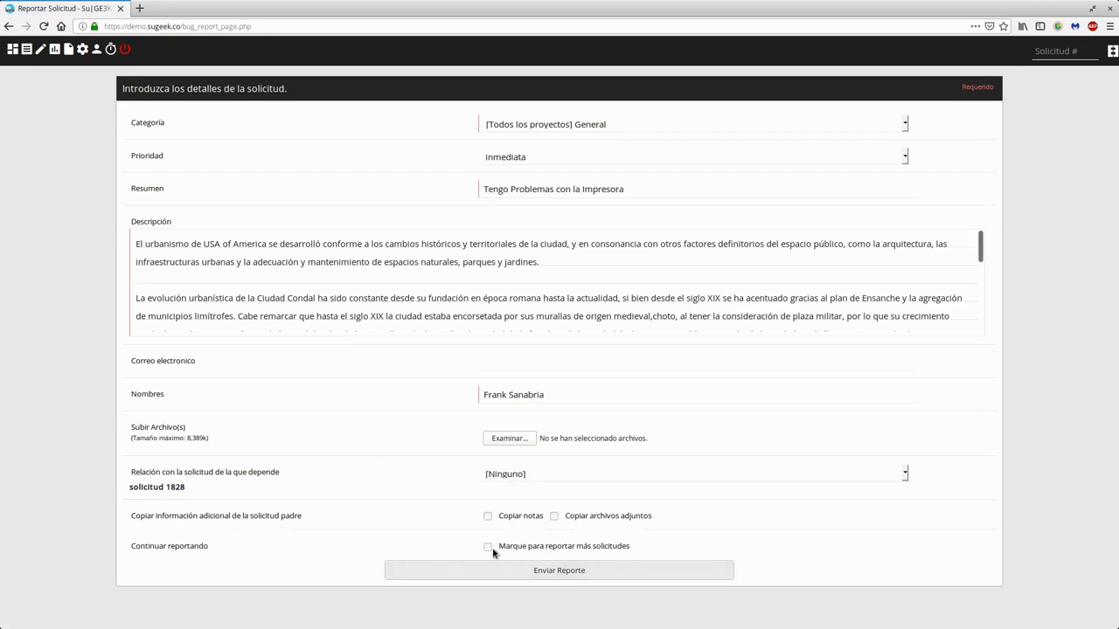
{"action": "left_click", "coordinate": [7, 26]}
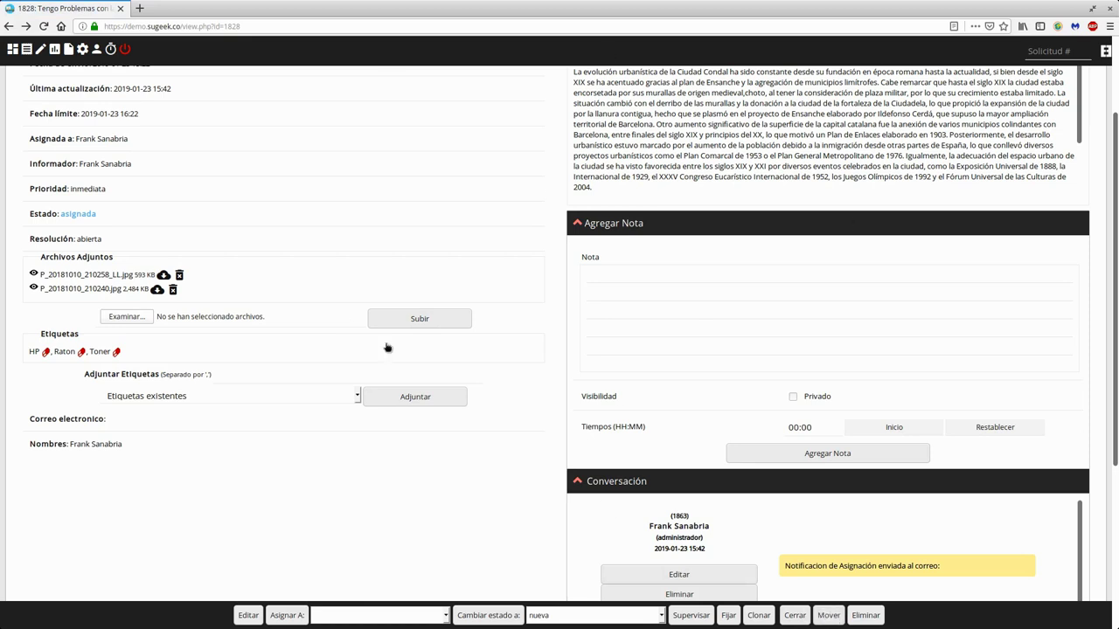
- Open the form for moving request 1828, examine its destination project choices, and return to the request
{"action": "left_click", "coordinate": [828, 616]}
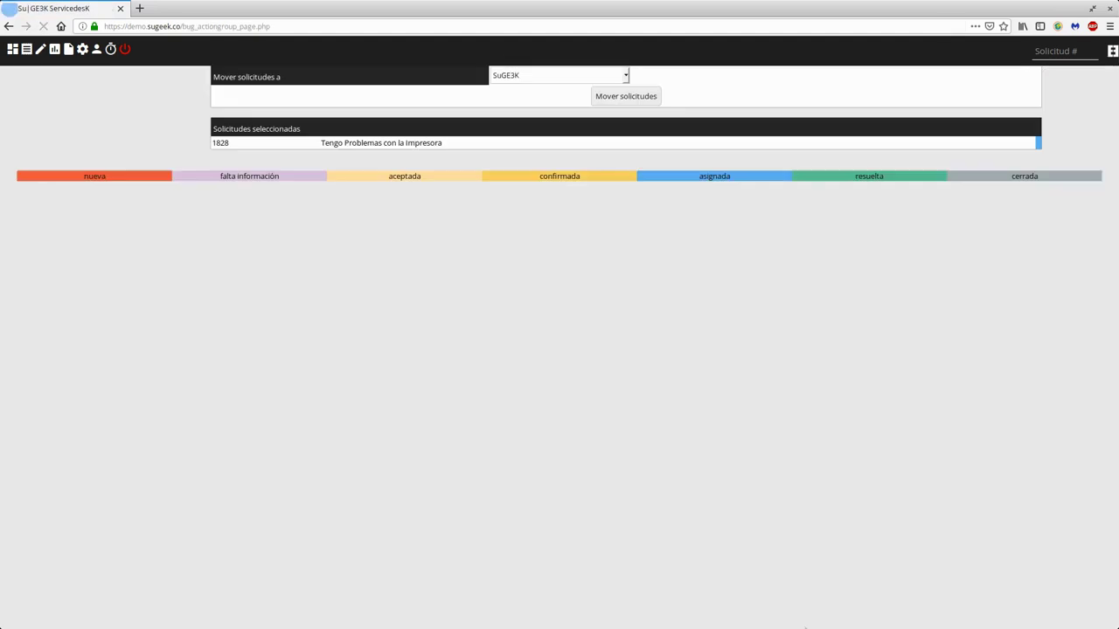
{"action": "left_click", "coordinate": [549, 83]}
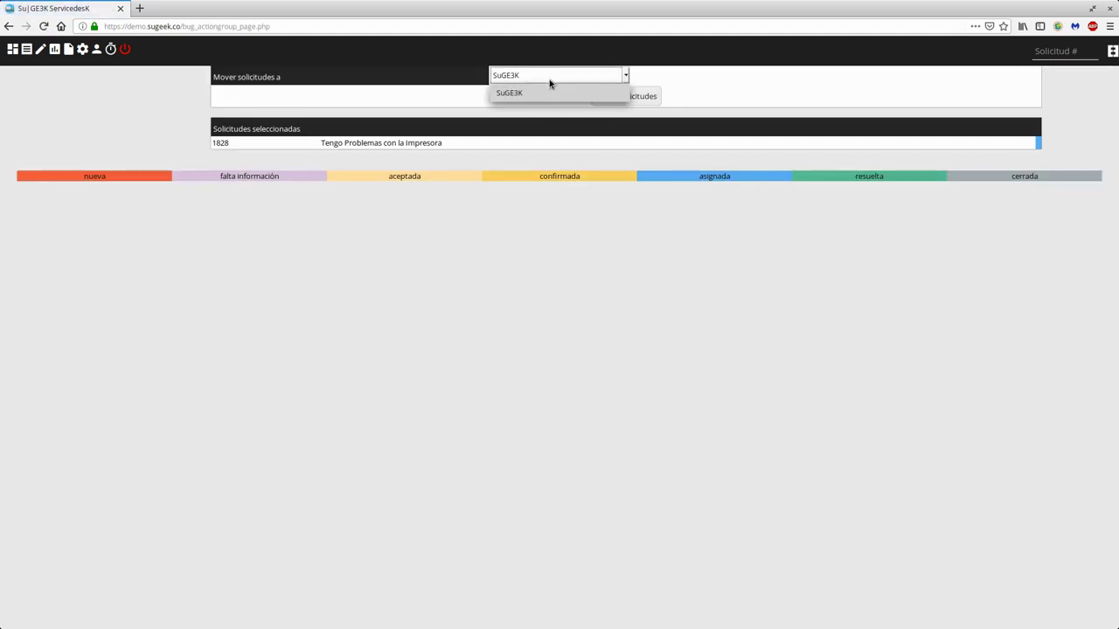
{"action": "left_click", "coordinate": [549, 93]}
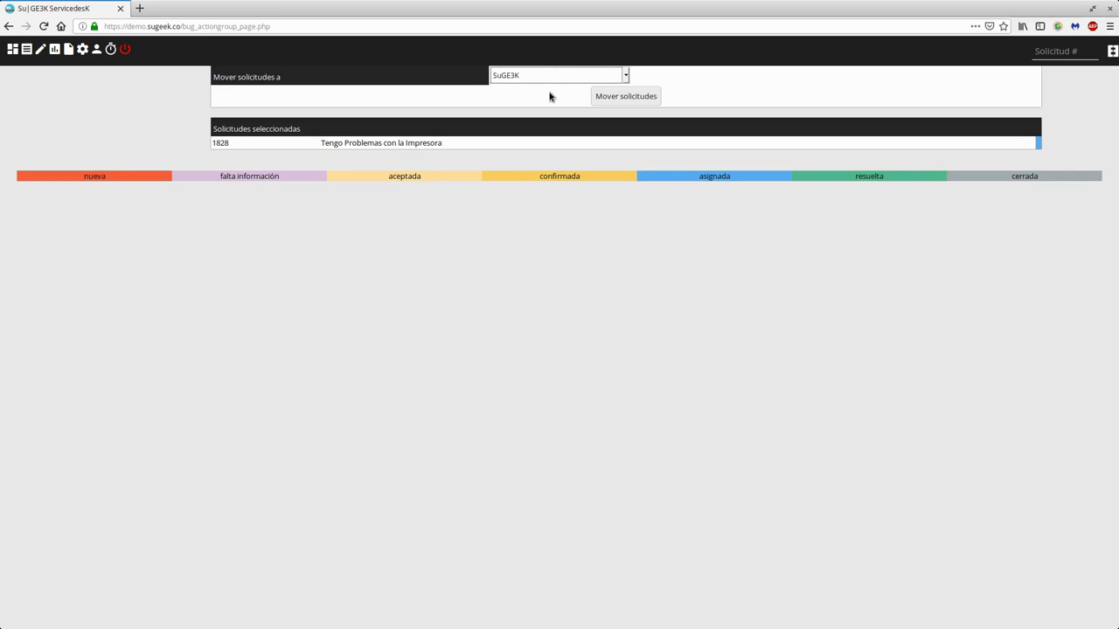
{"action": "left_click", "coordinate": [622, 95]}
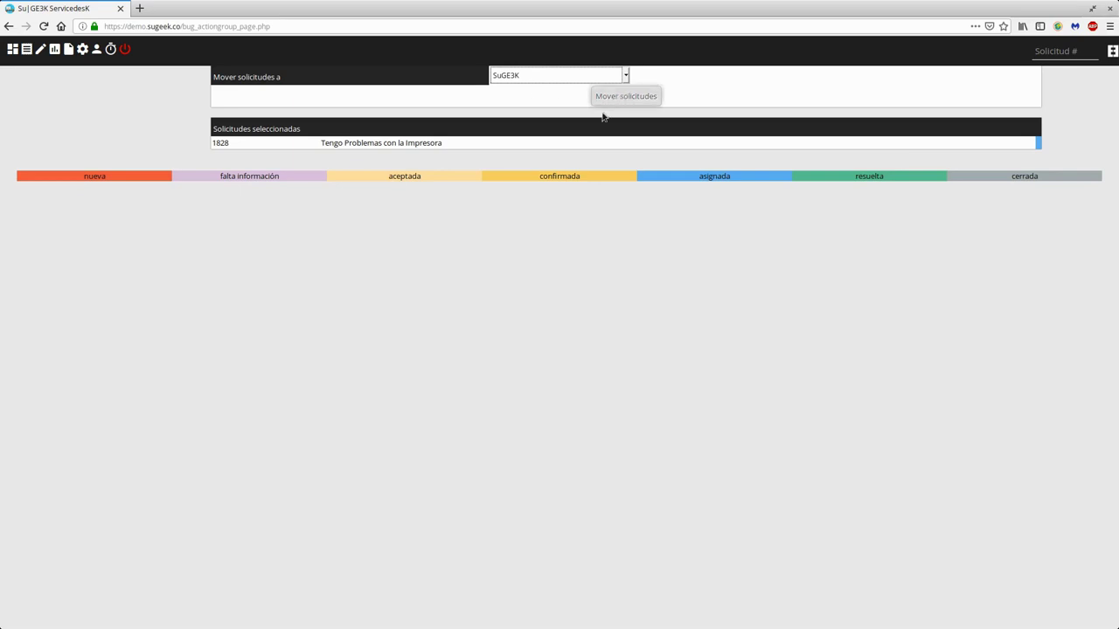
{"action": "left_click", "coordinate": [526, 80]}
{"action": "left_click", "coordinate": [522, 90]}
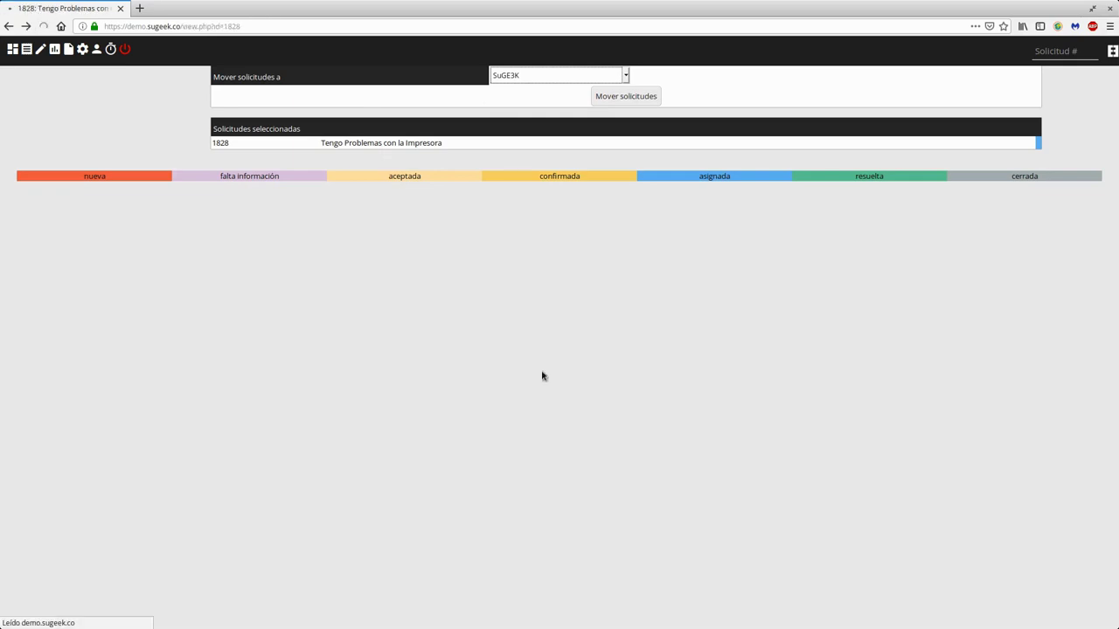
- Collapse the conversation and add-note sections of the request
{"action": "scroll", "coordinate": [559, 388], "scroll_direction": "down", "scroll_amount": 3}
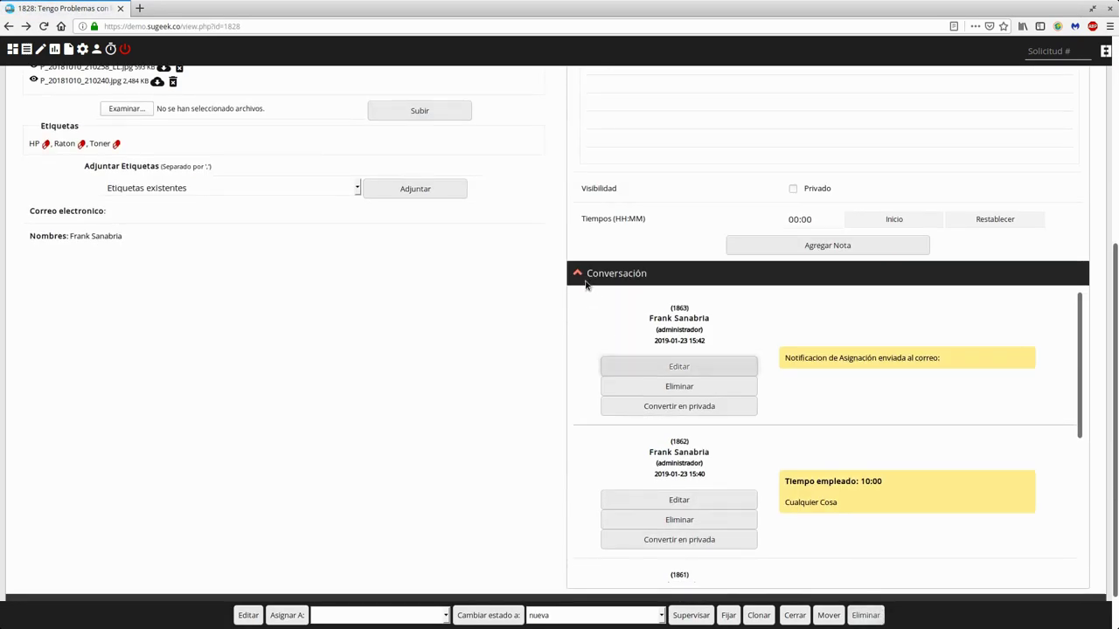
{"action": "left_click", "coordinate": [679, 366]}
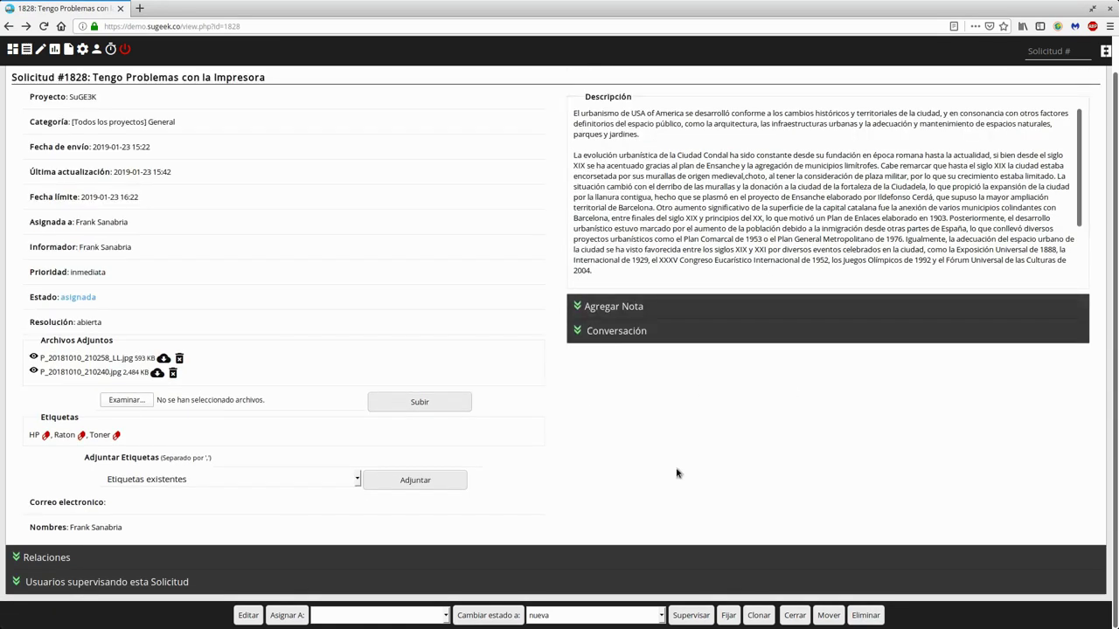
{"action": "left_click", "coordinate": [879, 619]}
{"action": "scroll", "coordinate": [652, 486], "scroll_direction": "up", "scroll_amount": 1}
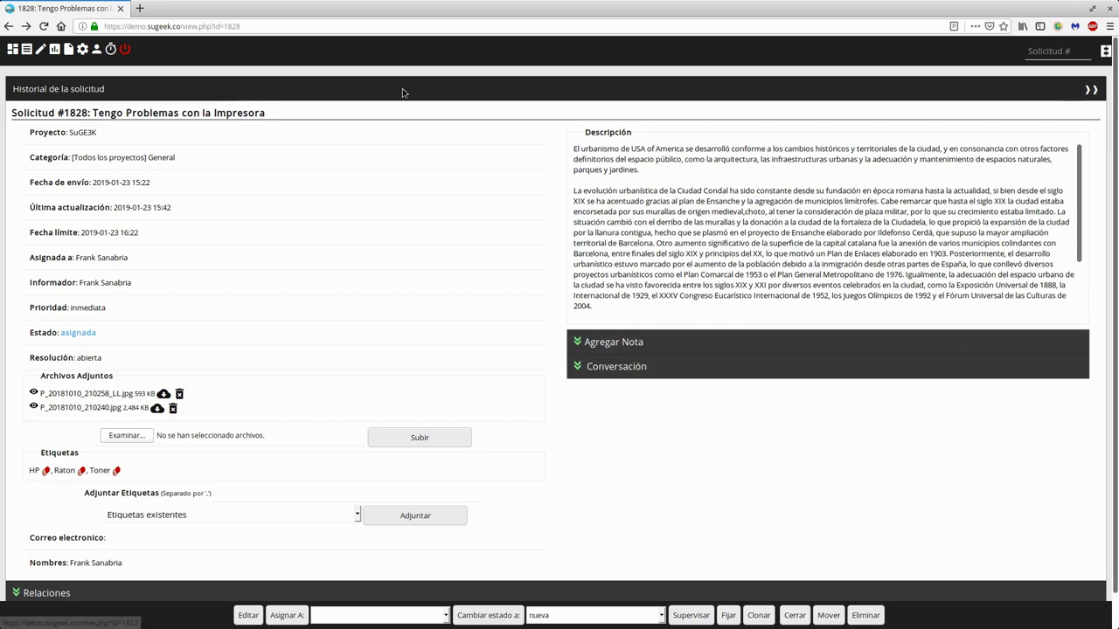
- Browse through the neighbouring requests from 1828 to 1825 and return to request 1828
{"action": "left_click", "coordinate": [1090, 91]}
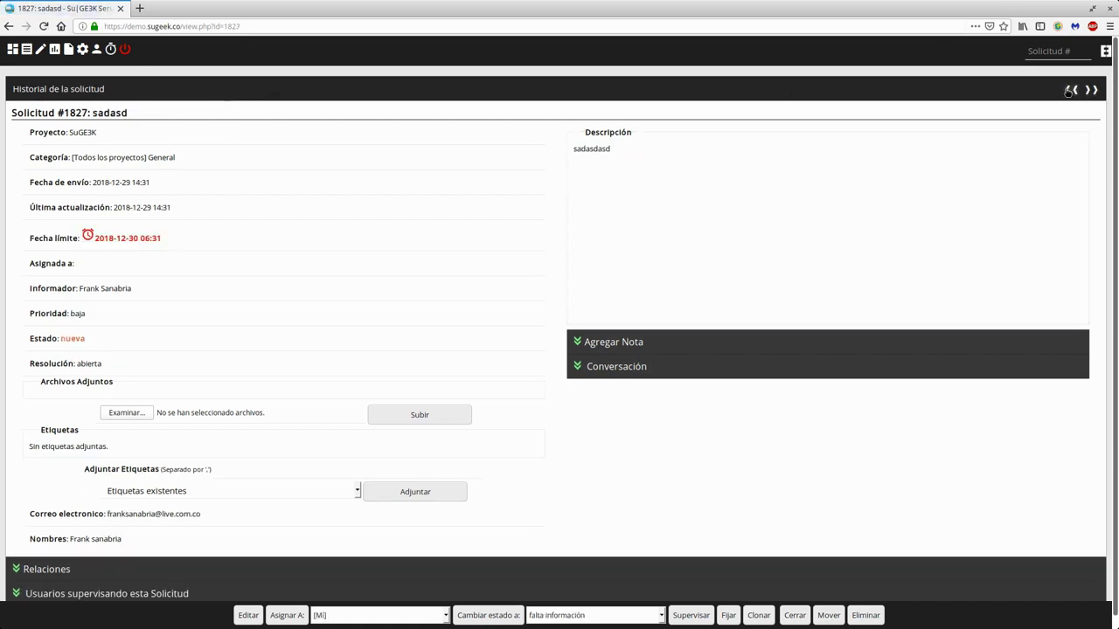
{"action": "left_click", "coordinate": [1069, 91]}
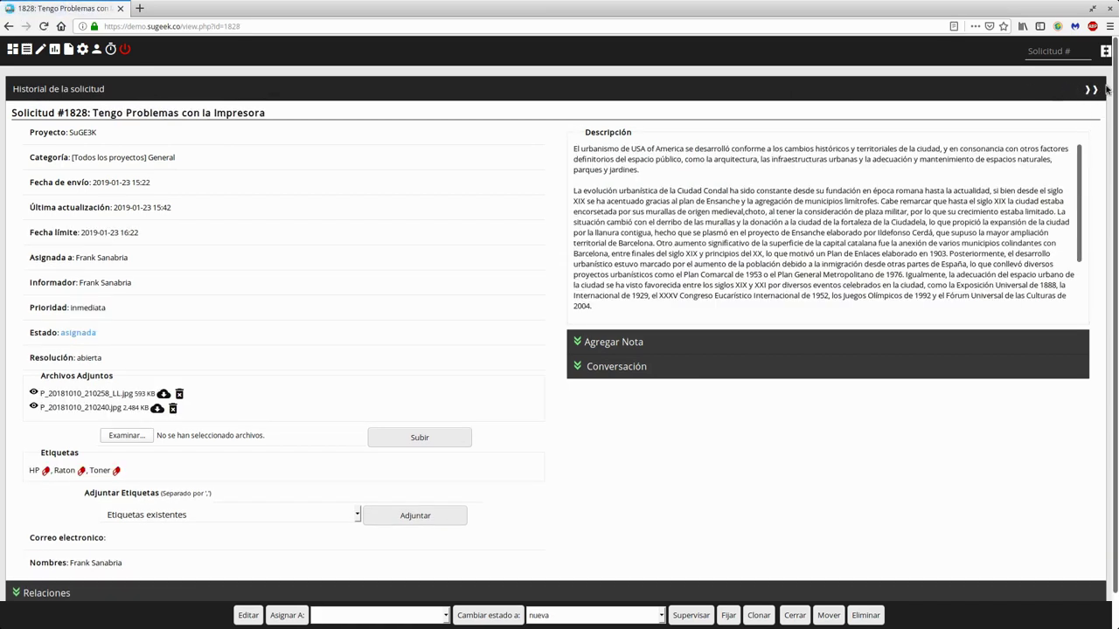
{"action": "left_click", "coordinate": [1092, 91]}
{"action": "left_click", "coordinate": [1092, 91]}
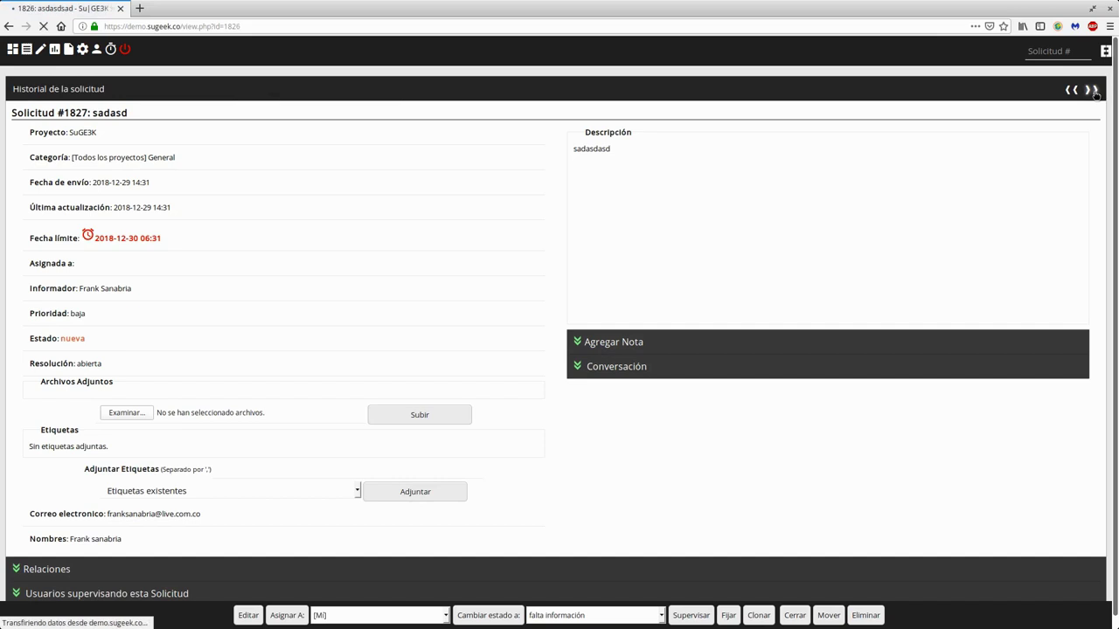
{"action": "left_click", "coordinate": [1092, 91]}
{"action": "left_click", "coordinate": [1071, 90]}
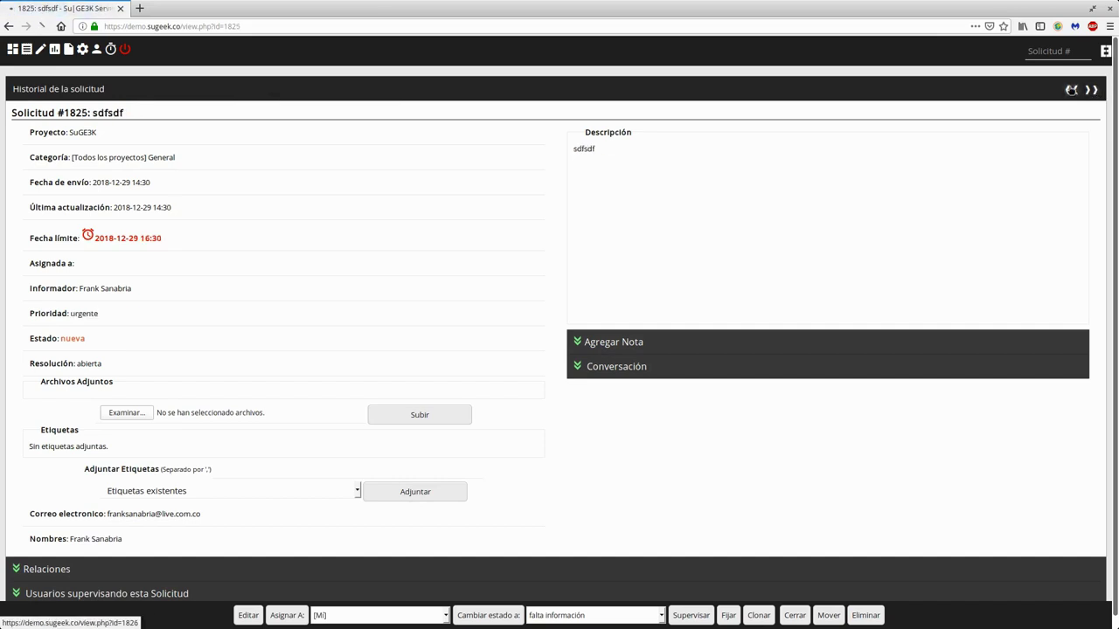
{"action": "left_click", "coordinate": [1071, 90]}
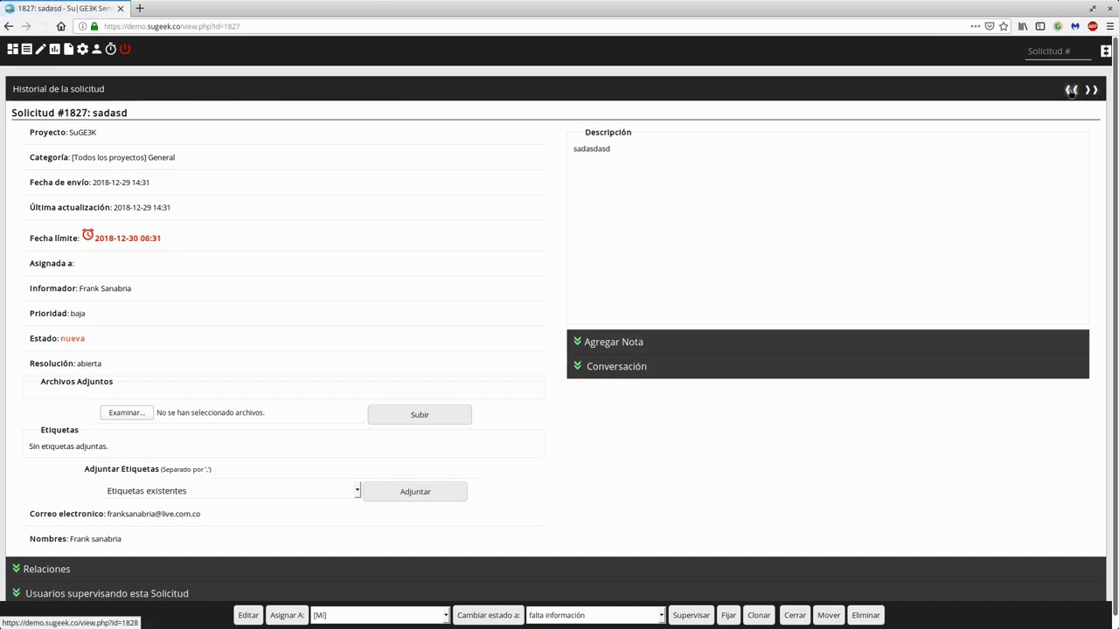
{"action": "left_click", "coordinate": [1073, 92]}
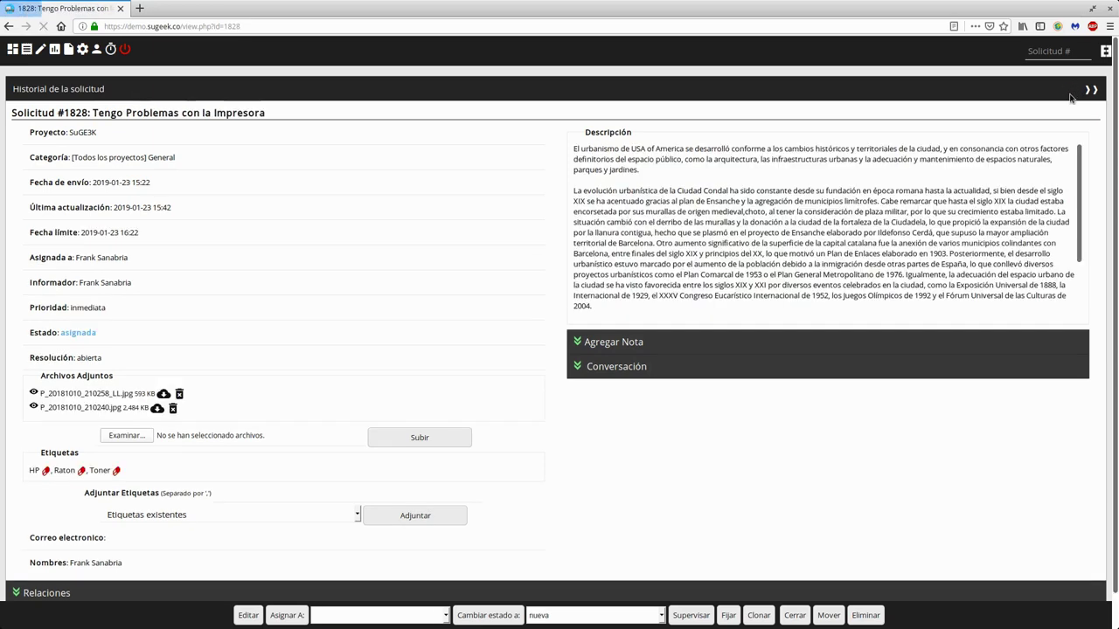
- Expand the request's history, examine its logged changes, and collapse the section
{"action": "left_click", "coordinate": [53, 91]}
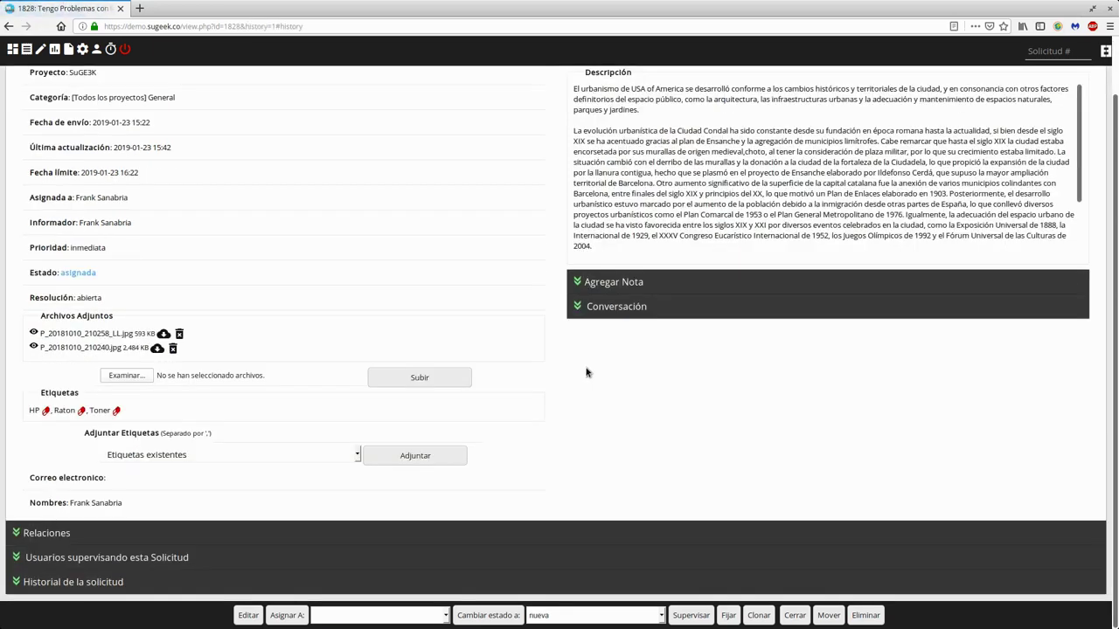
{"action": "left_click", "coordinate": [35, 582]}
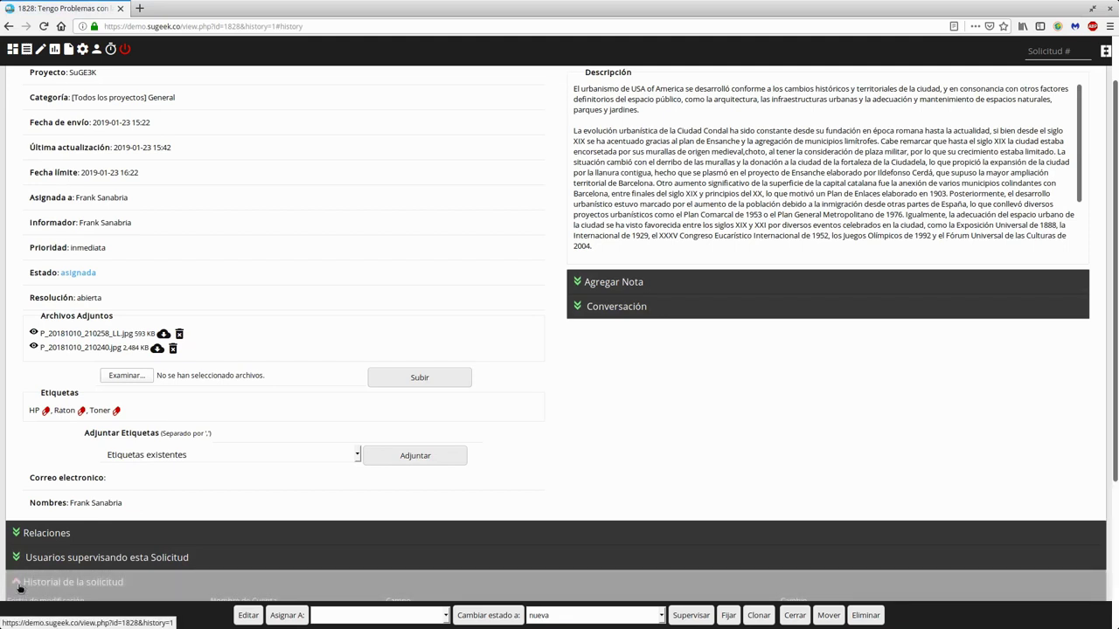
{"action": "scroll", "coordinate": [614, 464], "scroll_direction": "down", "scroll_amount": 3}
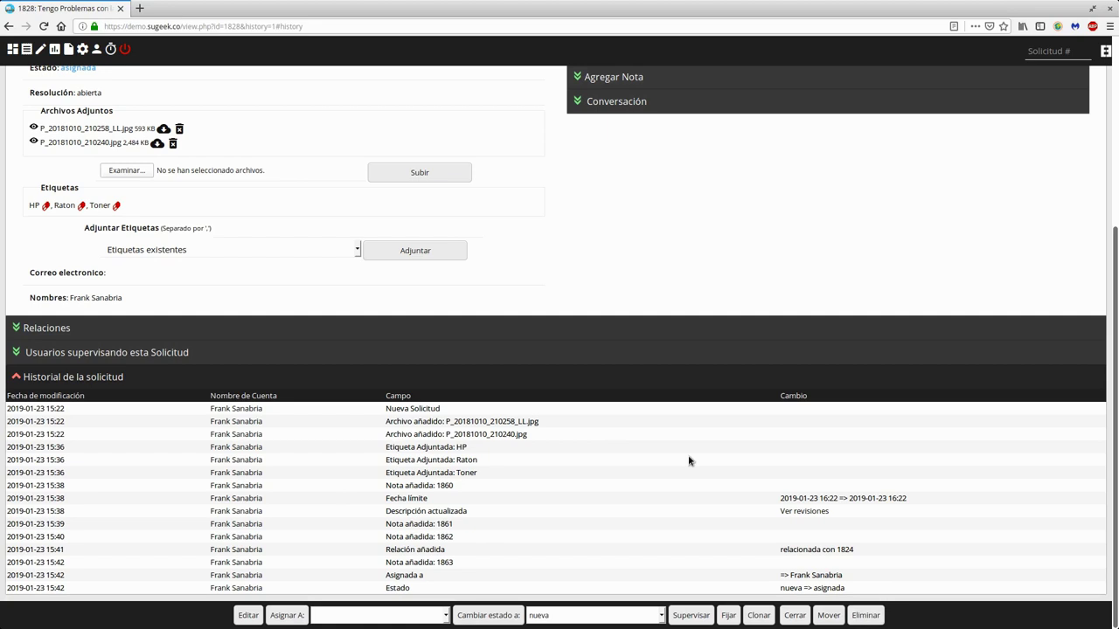
{"action": "left_click", "coordinate": [16, 378]}
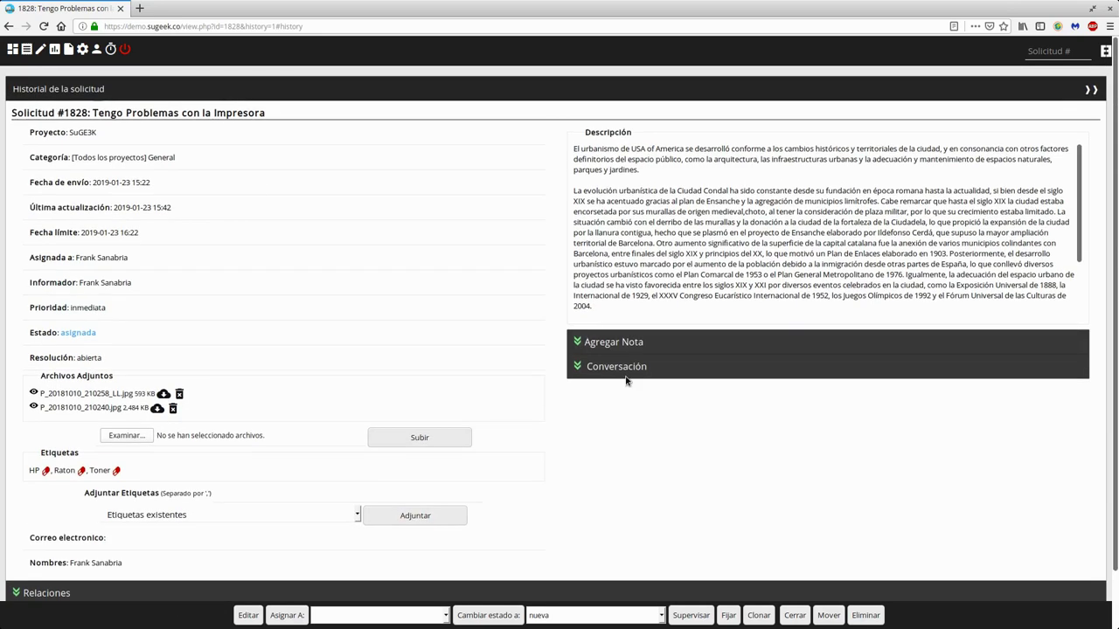
- Open the list of all requests and look through it
{"action": "left_click", "coordinate": [25, 50]}
{"action": "left_click", "coordinate": [27, 50]}
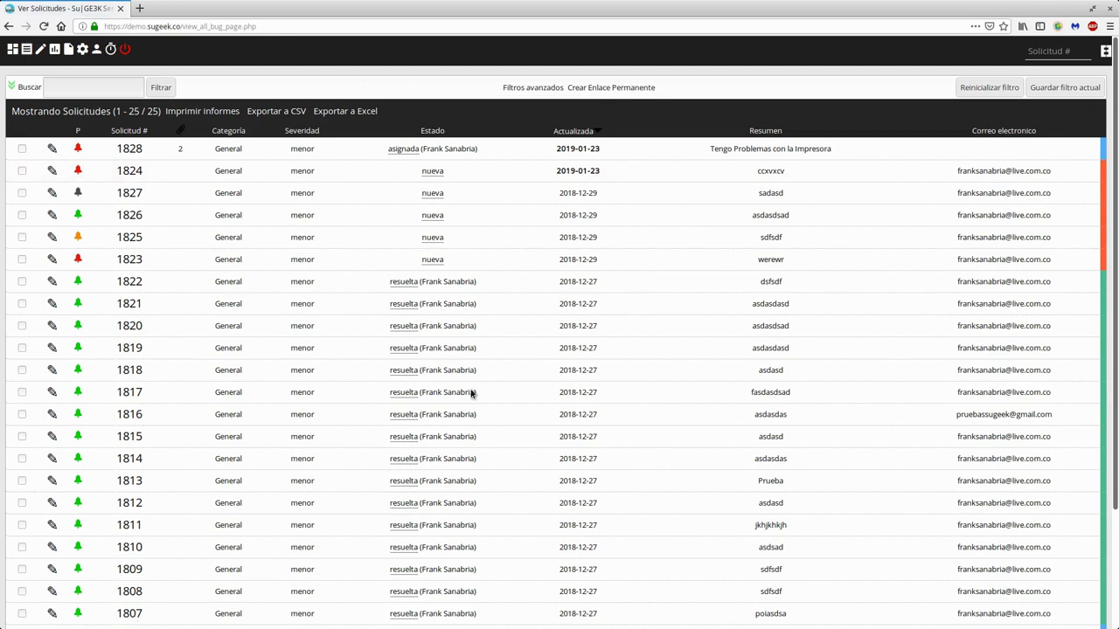
{"action": "scroll", "coordinate": [580, 289], "scroll_direction": "down", "scroll_amount": 2}
{"action": "scroll", "coordinate": [580, 289], "scroll_direction": "up", "scroll_amount": 2}
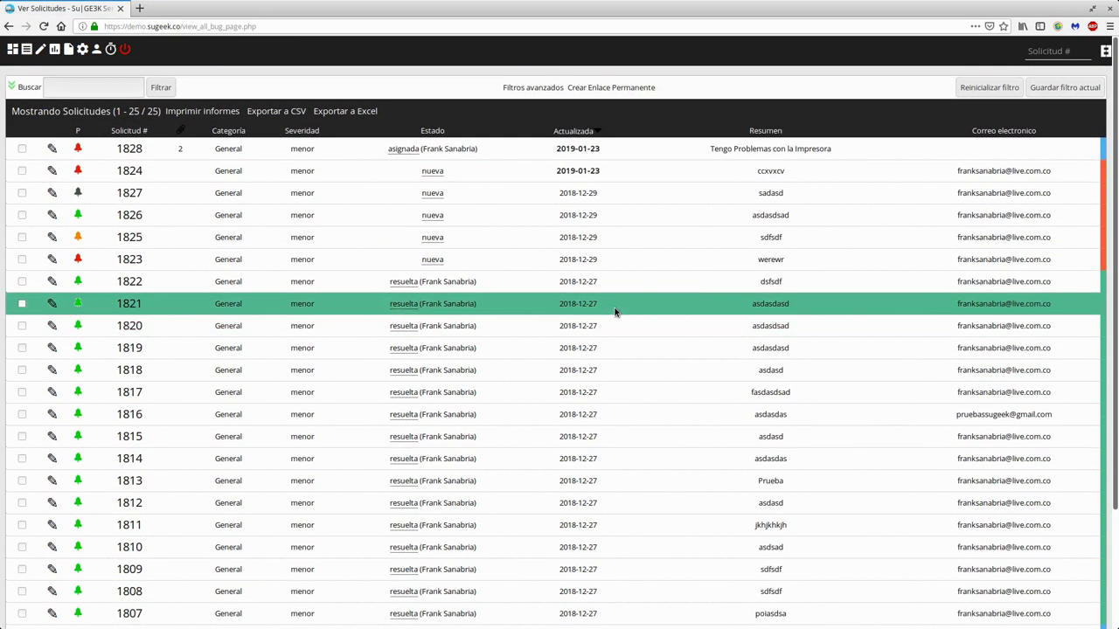